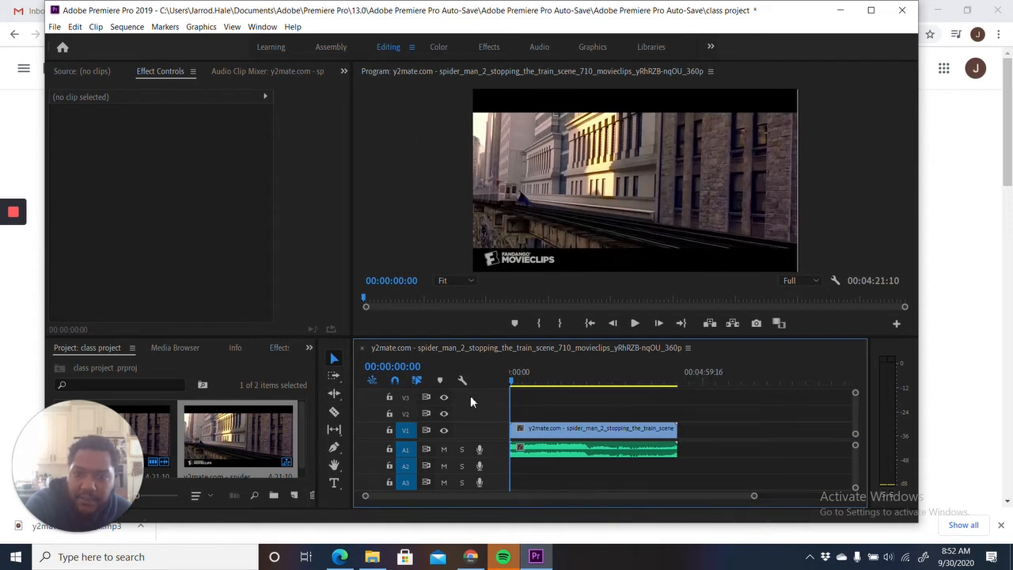
left_click(372, 557)
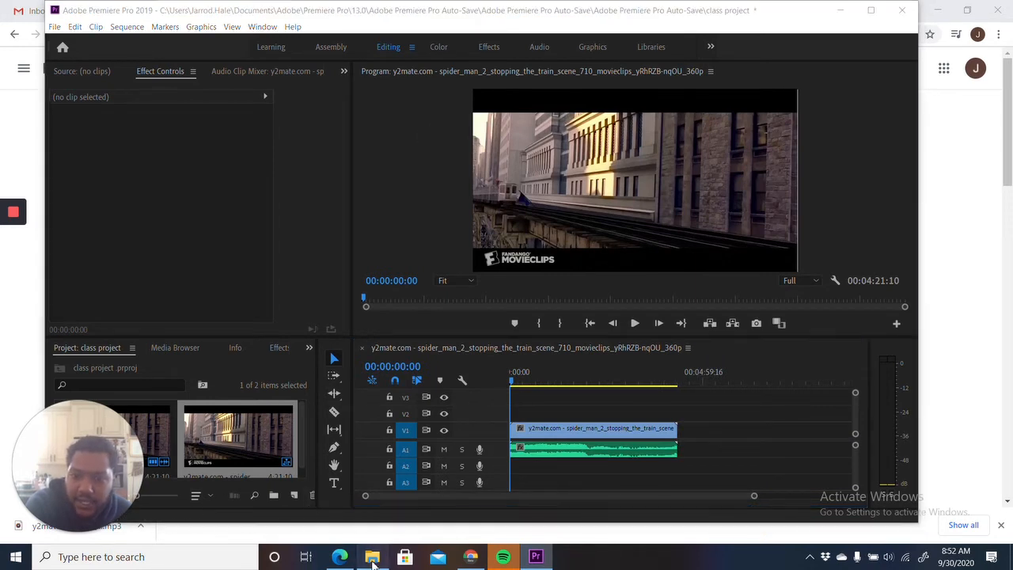
left_click_drag(330, 50, 529, 88)
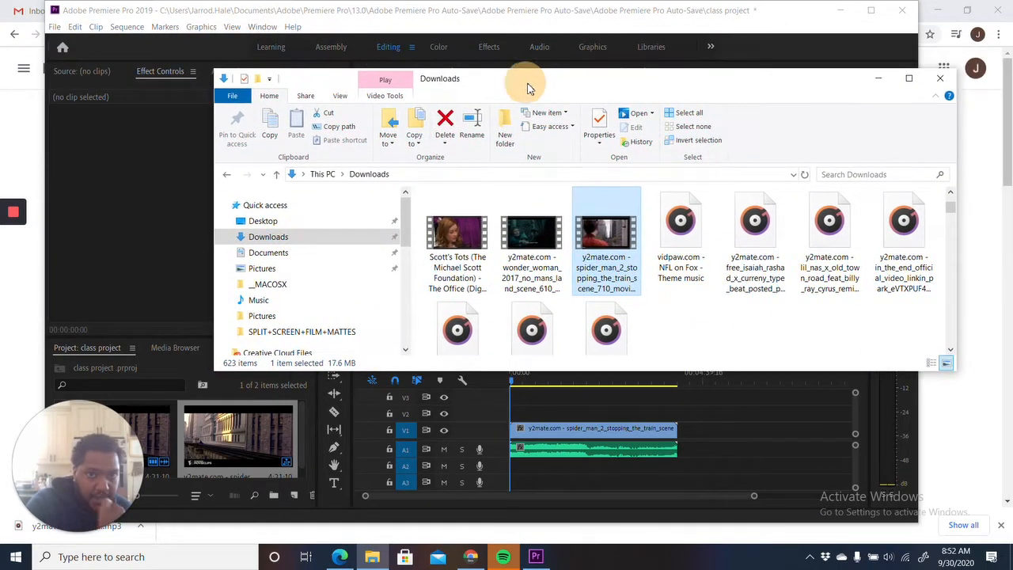
left_click(876, 77)
- Switch to Chrome, open the instructions of the Mid-Term Exam 9/30 assignment and view its attached Spider-Man 2 train scene video
left_click(838, 10)
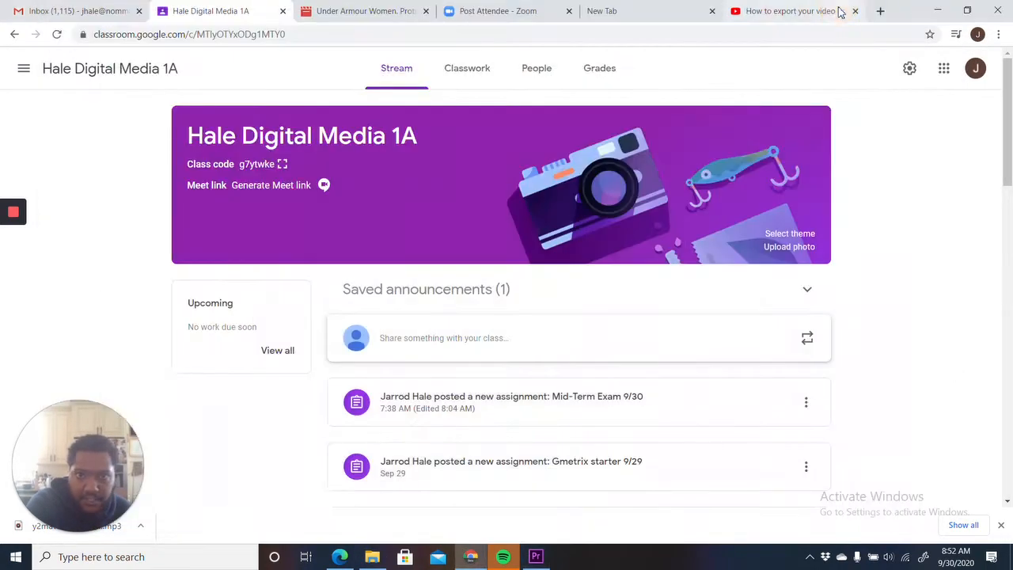
left_click(552, 399)
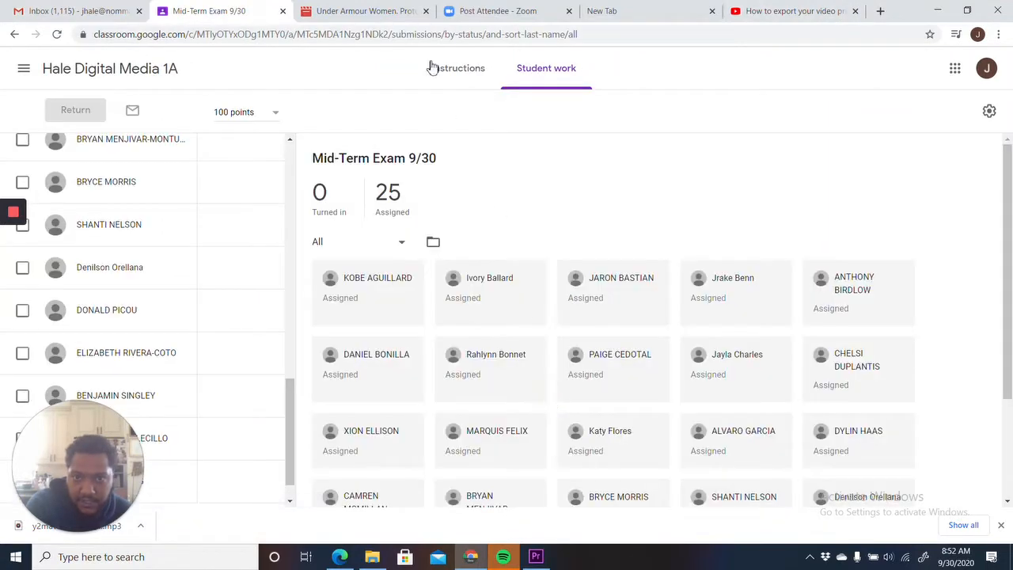
left_click(459, 78)
scroll(349, 316, "down", 2)
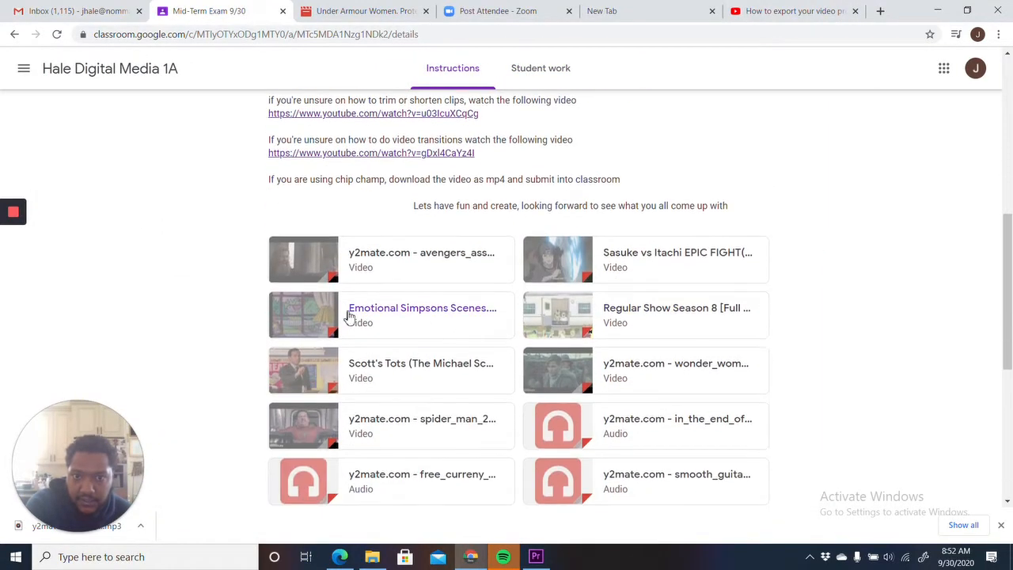
scroll(356, 256, "down", 3)
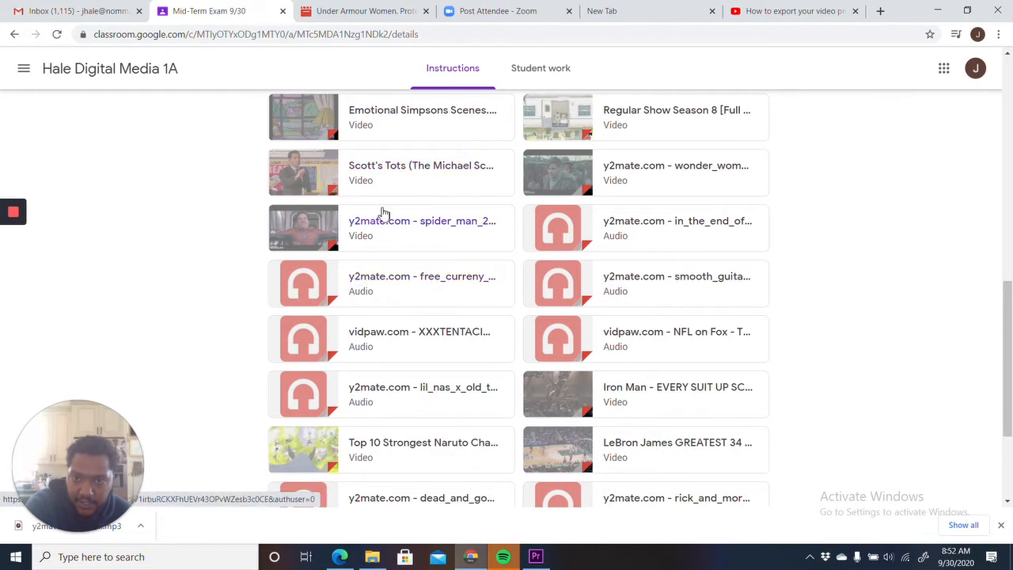
left_click(383, 212)
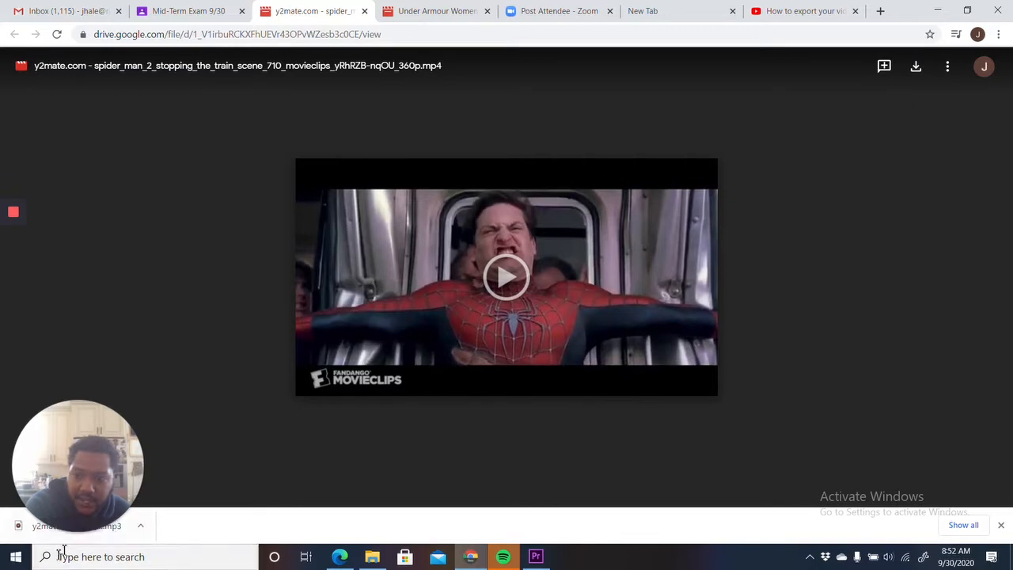
- Switch back to Premiere Pro and import the Spider-Man 2 train scene video from the Downloads folder into the class project
left_click(541, 559)
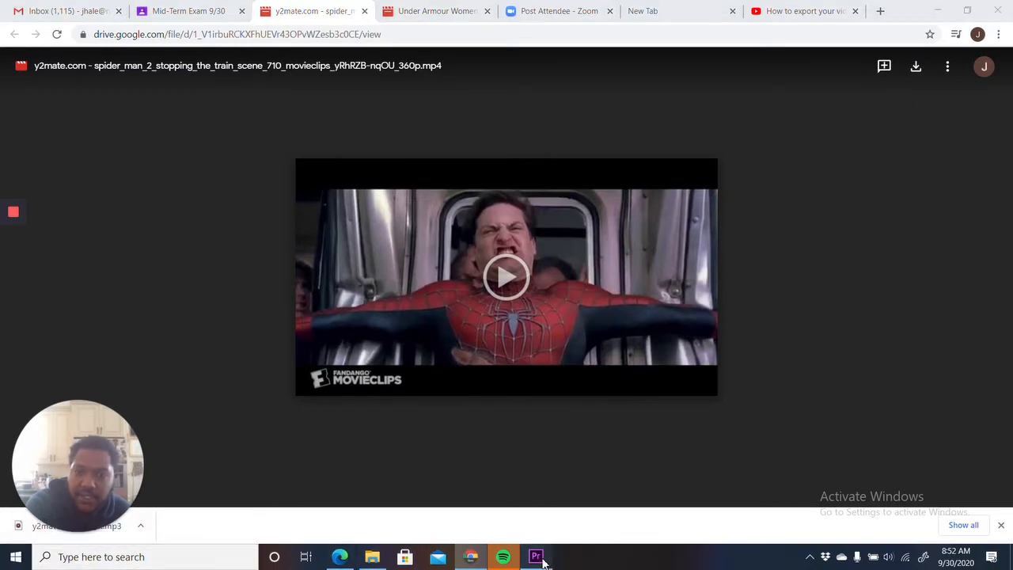
left_click(339, 557)
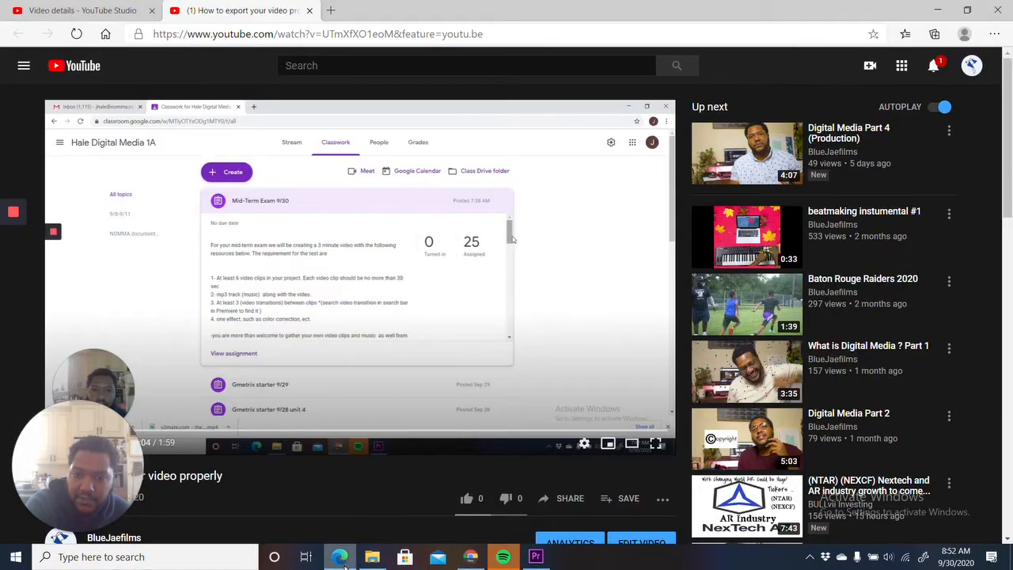
left_click(372, 556)
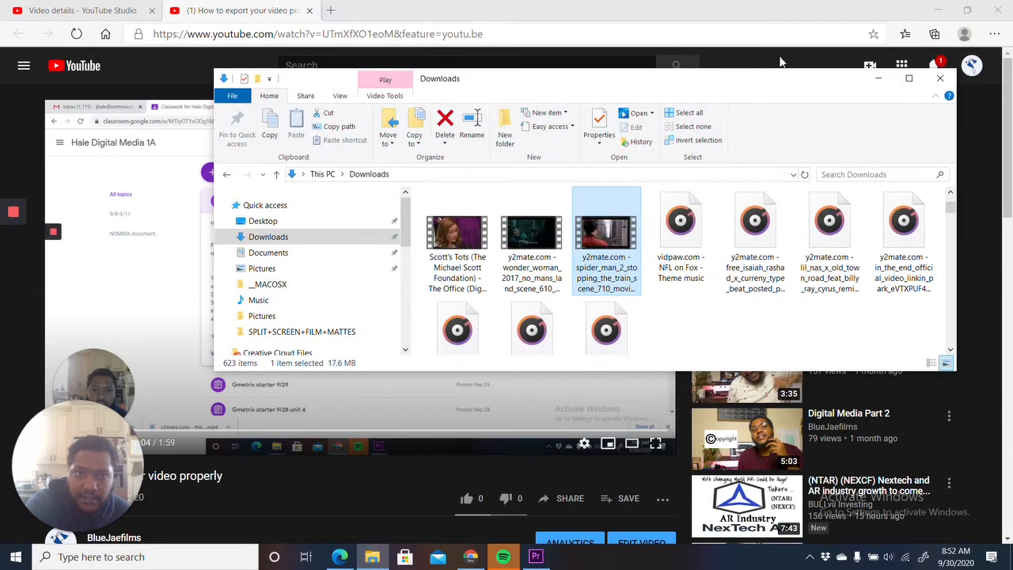
left_click(944, 10)
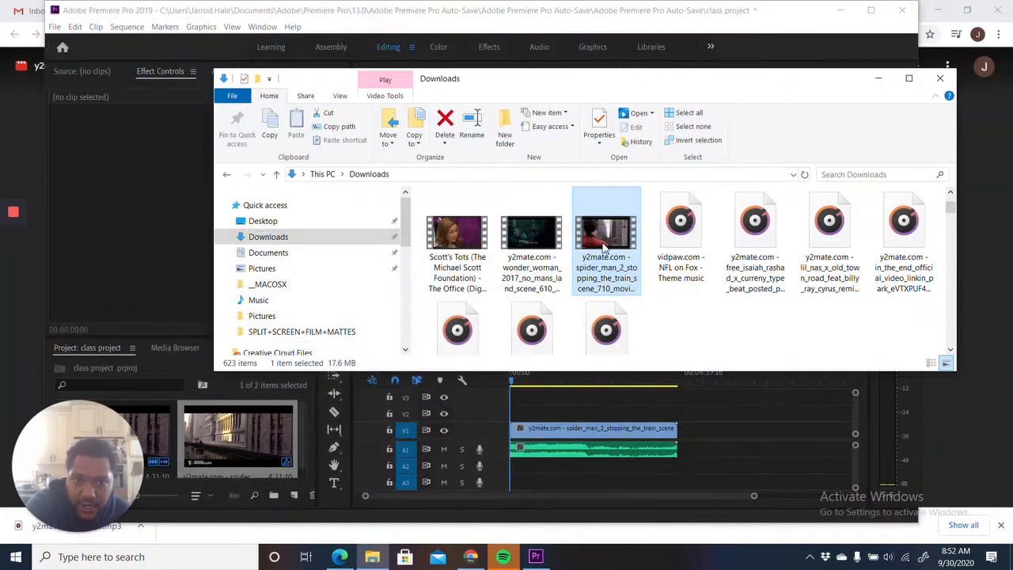
left_click_drag(605, 249, 245, 463)
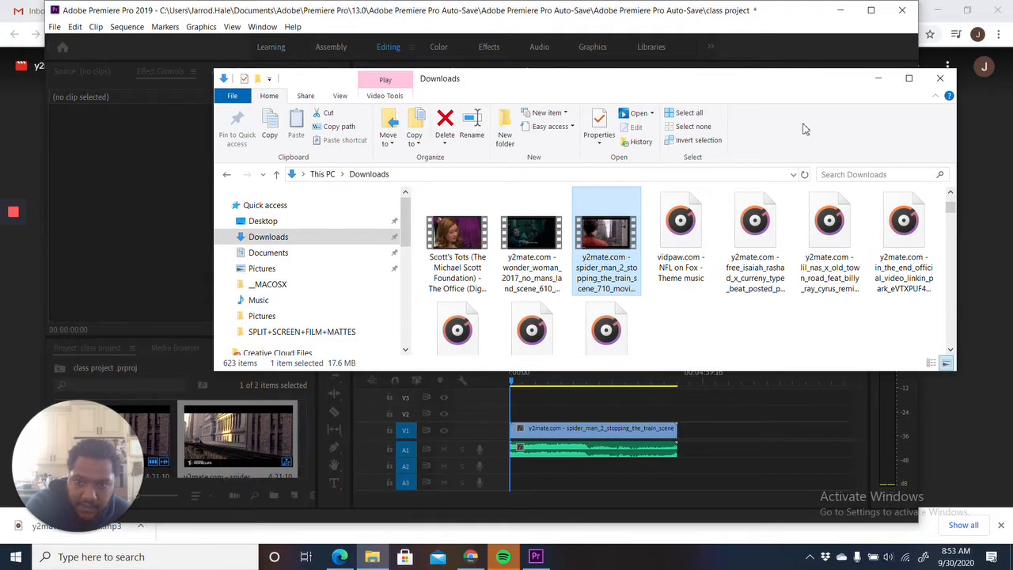
left_click(877, 79)
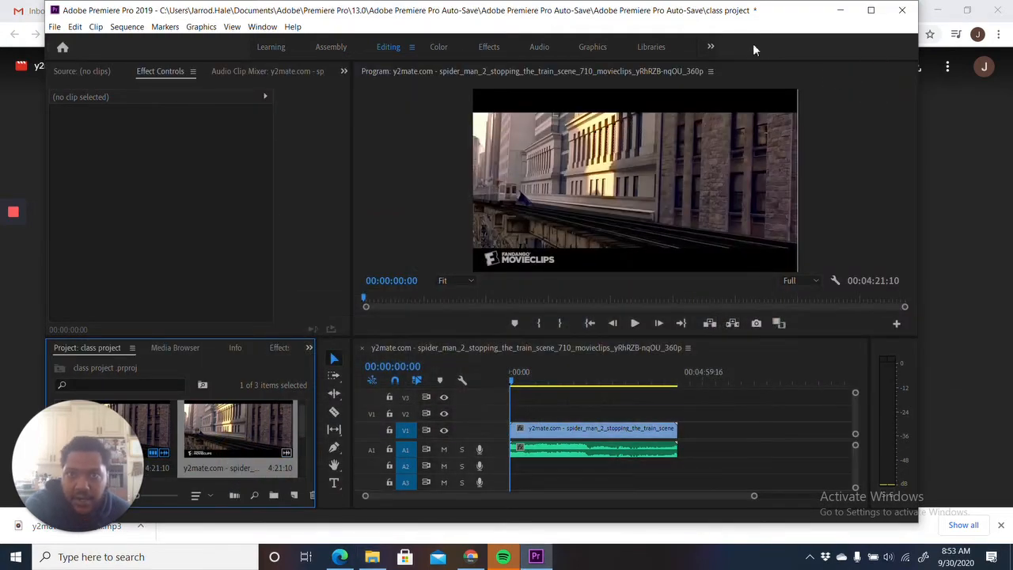
- Maximize the Premiere Pro window and delete the existing Spider-Man clip from the timeline
left_click(870, 10)
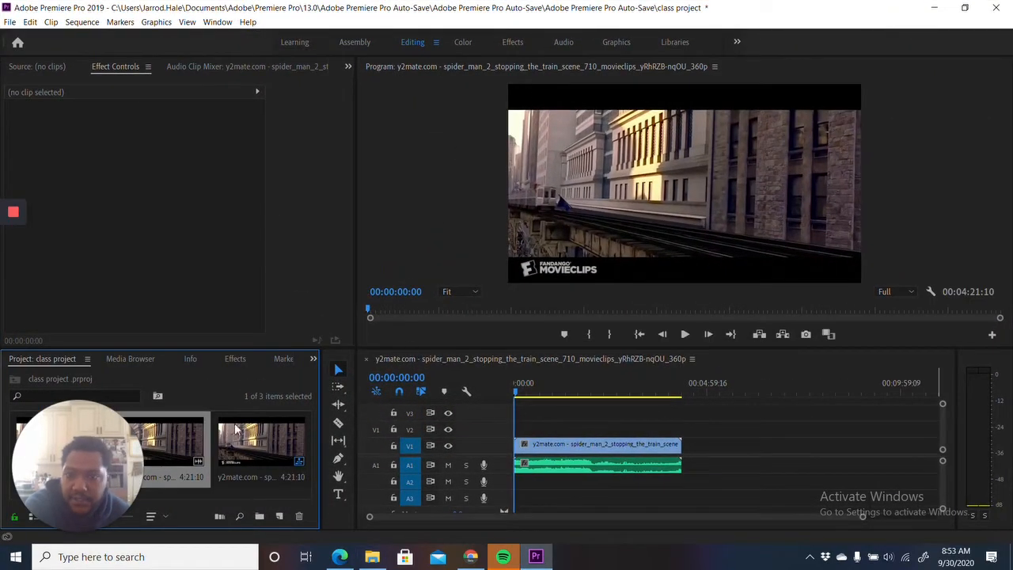
left_click(48, 67)
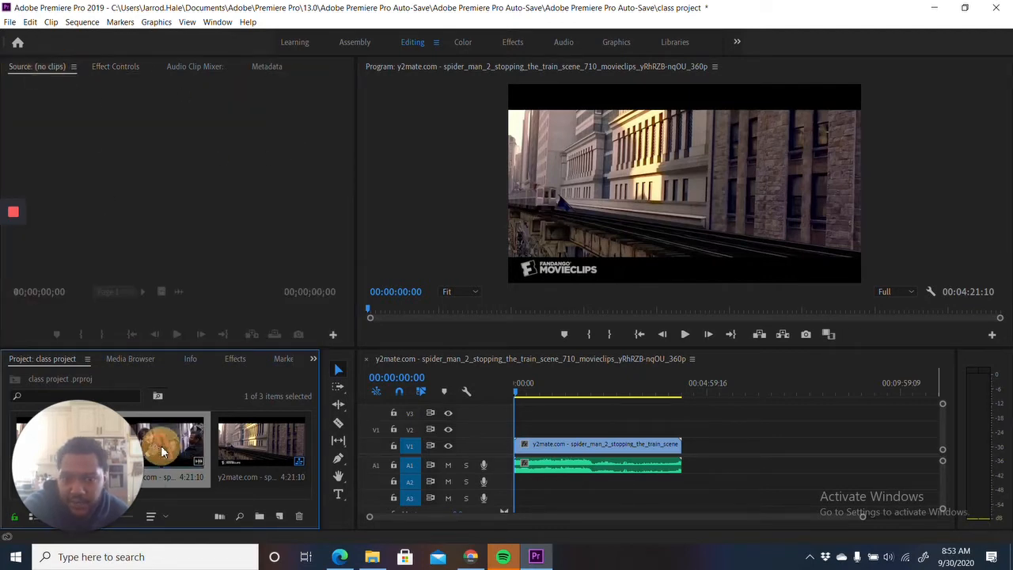
left_click(585, 445)
key("Delete")
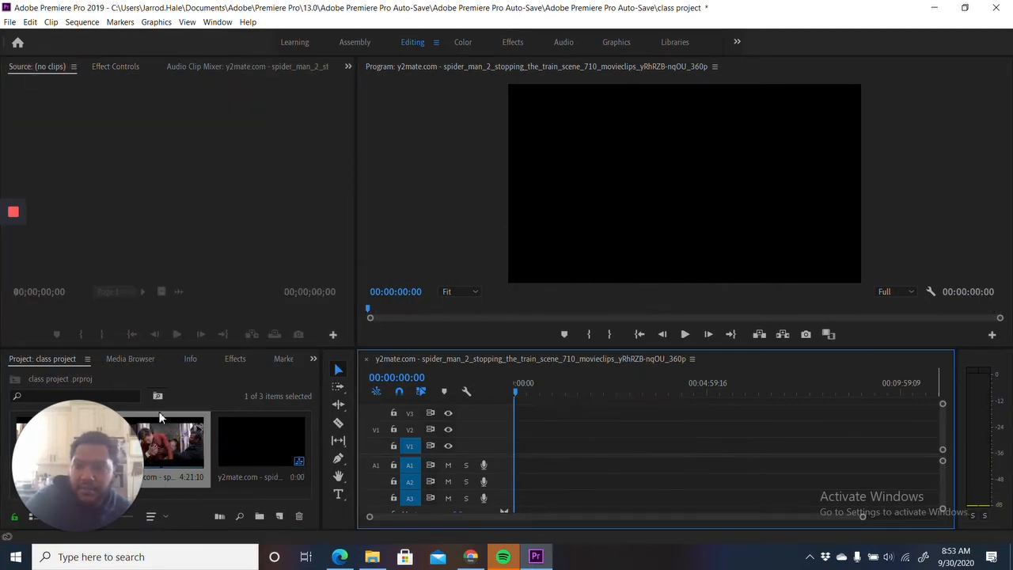
- Mark the Spider-Man source clip from 00:01:31:19 to 00:02:27:07 and place that section at the start of the timeline on V1 and A1
left_click_drag(162, 435, 181, 167)
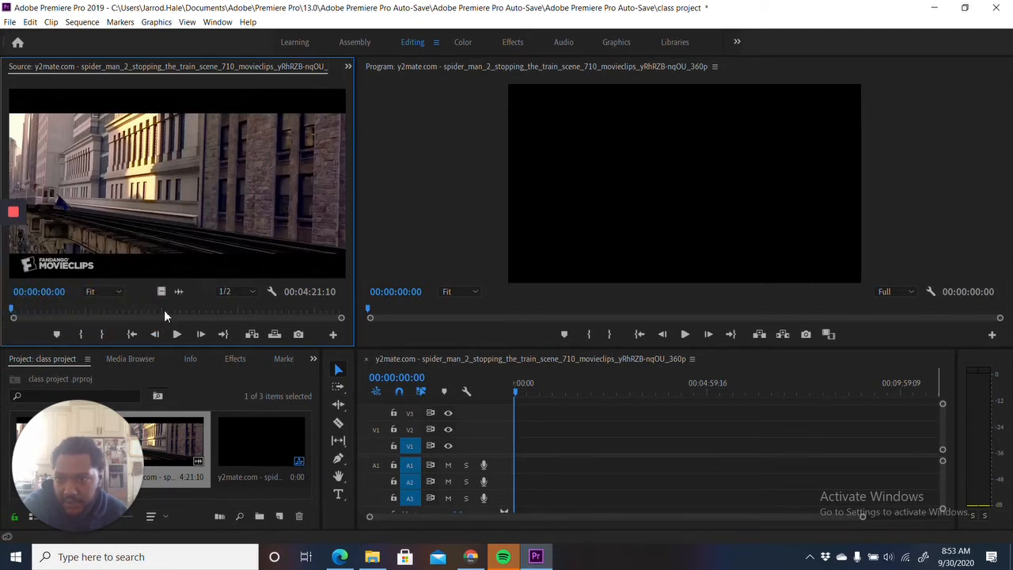
left_click_drag(164, 313, 129, 316)
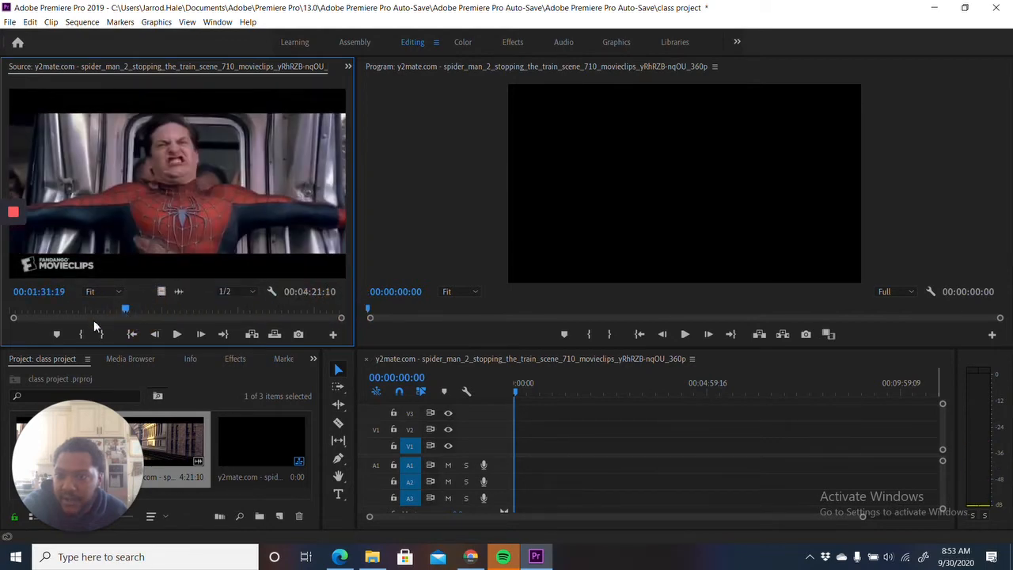
left_click(79, 335)
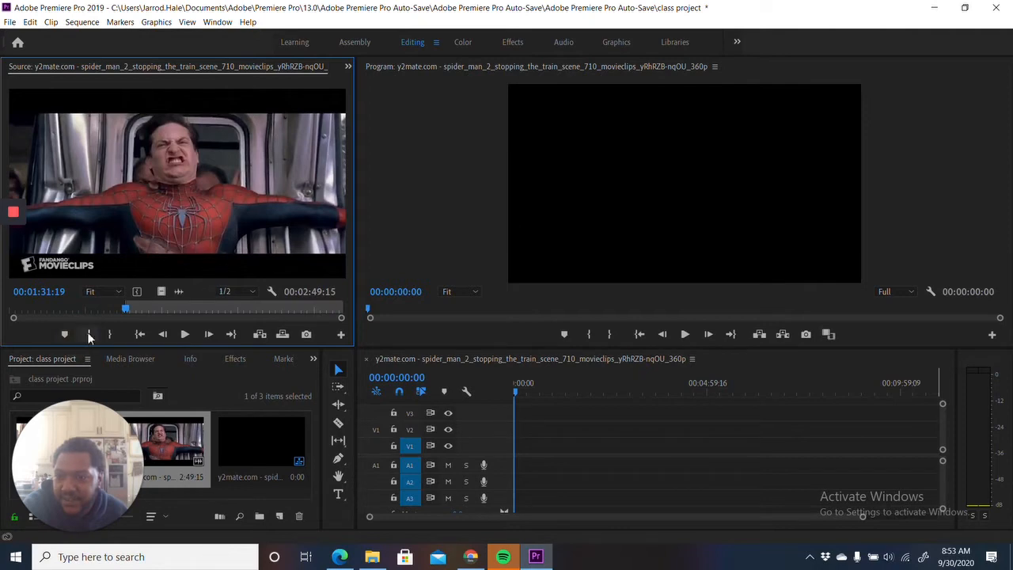
left_click_drag(125, 307, 197, 318)
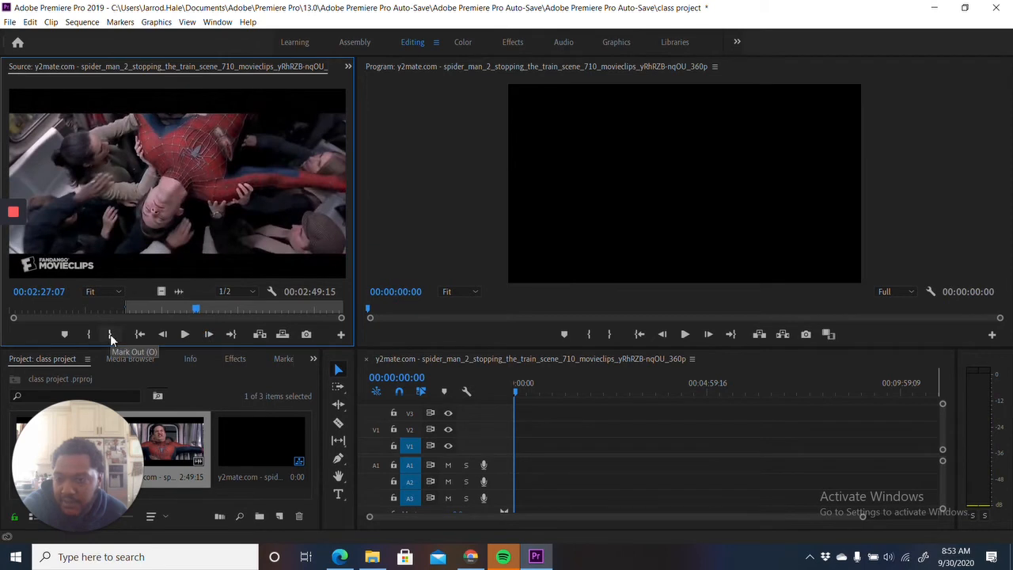
left_click(110, 334)
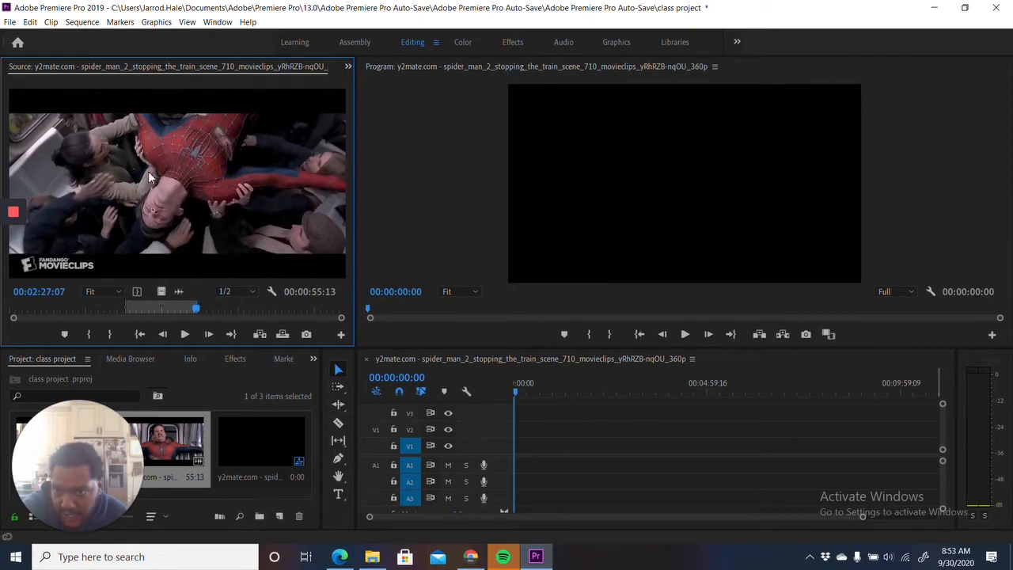
left_click_drag(148, 171, 500, 470)
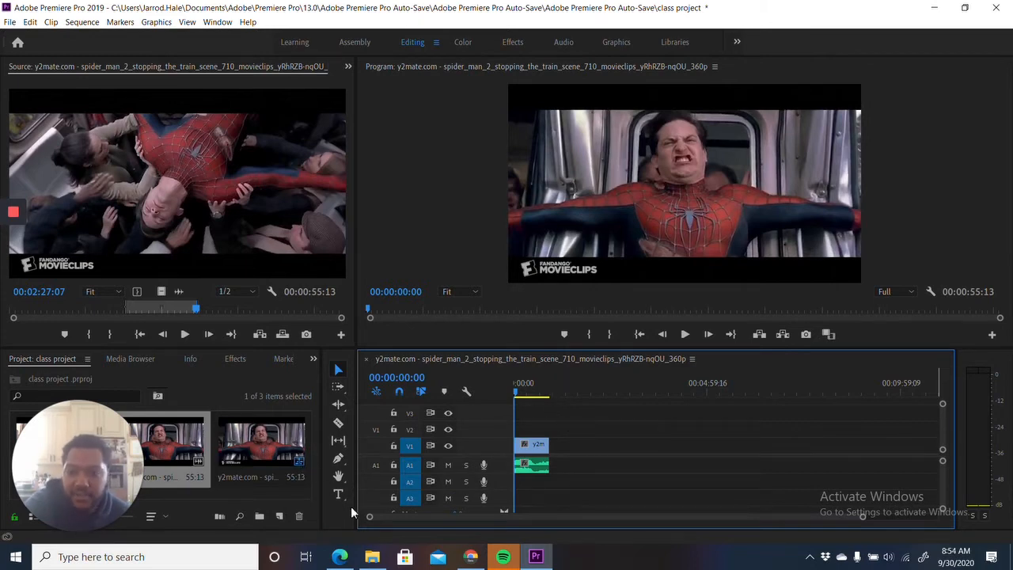
- Import the free_isaiah_rashad_x_curreny type beat from Downloads and place it on audio track A2 at the start of the sequence
left_click(370, 558)
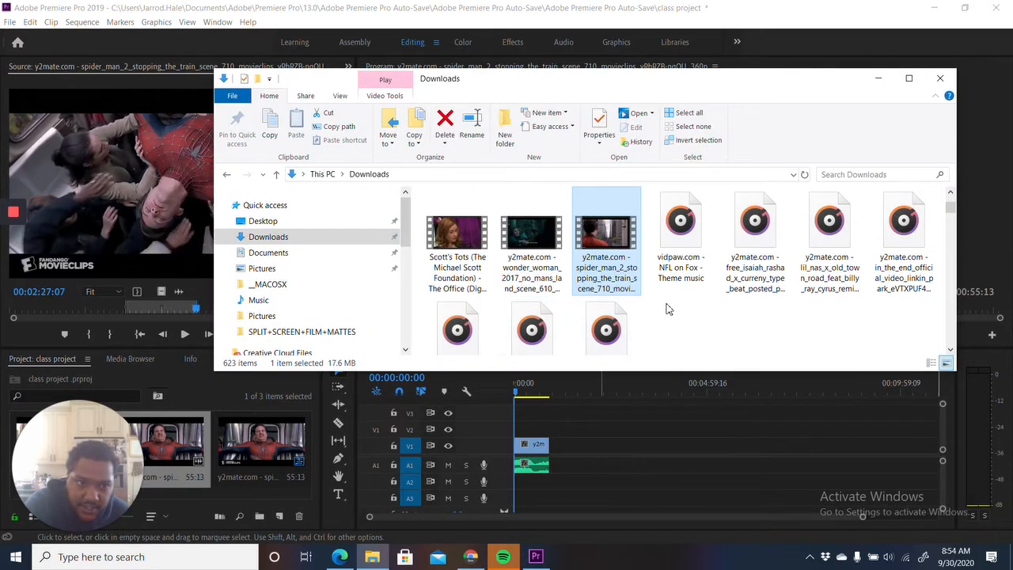
left_click(753, 271)
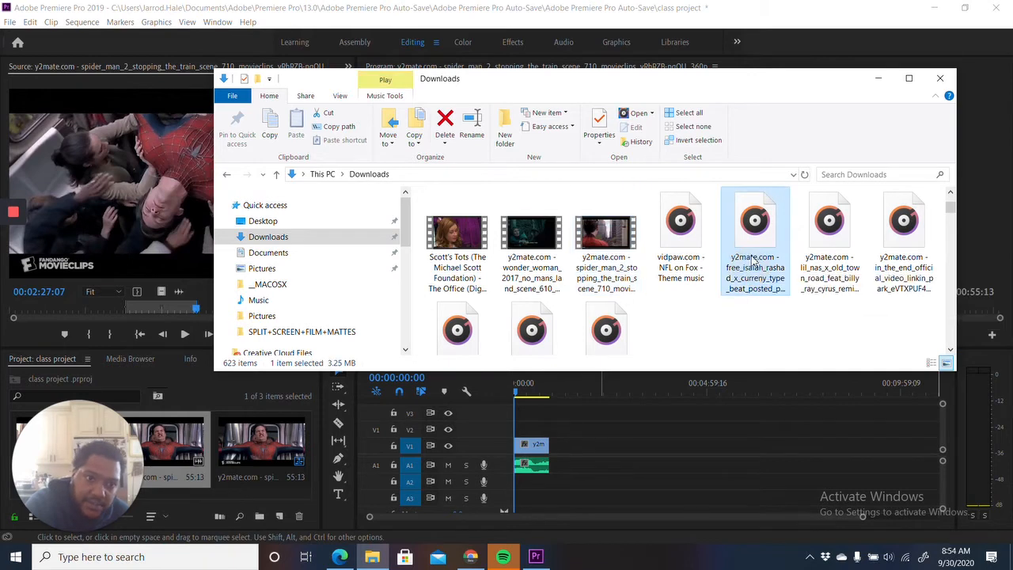
left_click_drag(753, 271, 239, 473)
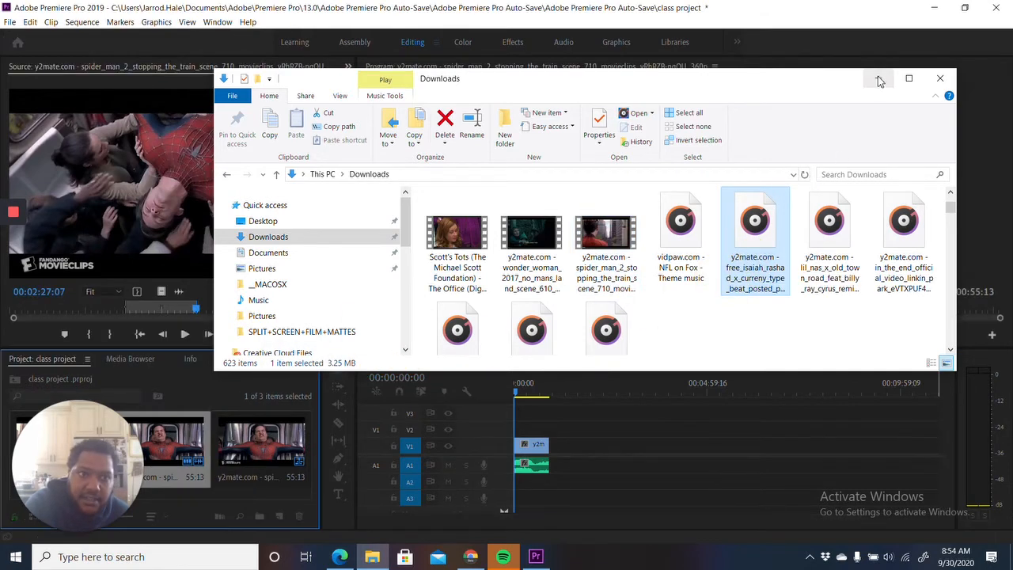
left_click(877, 78)
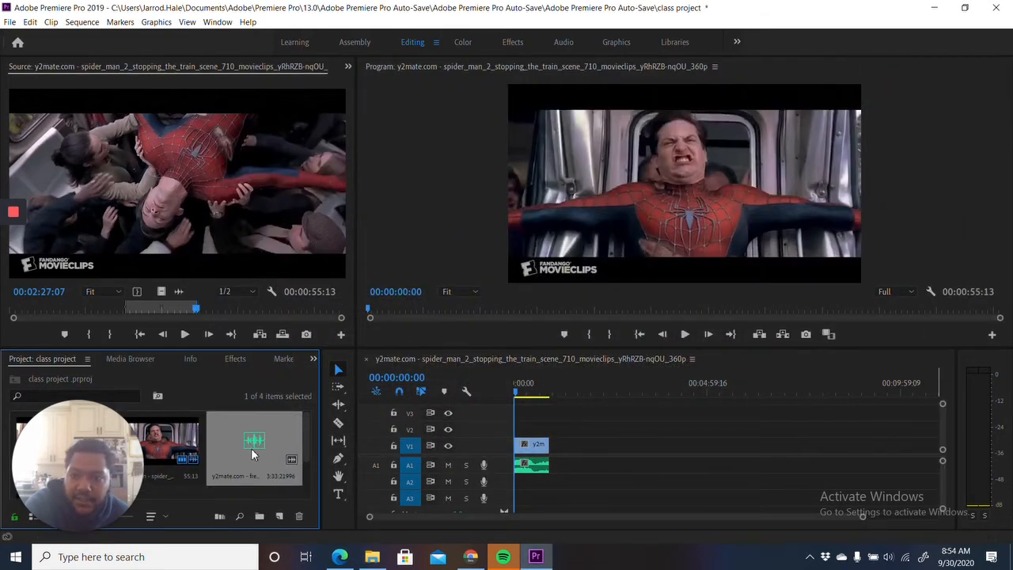
left_click(253, 453)
left_click_drag(253, 453, 519, 482)
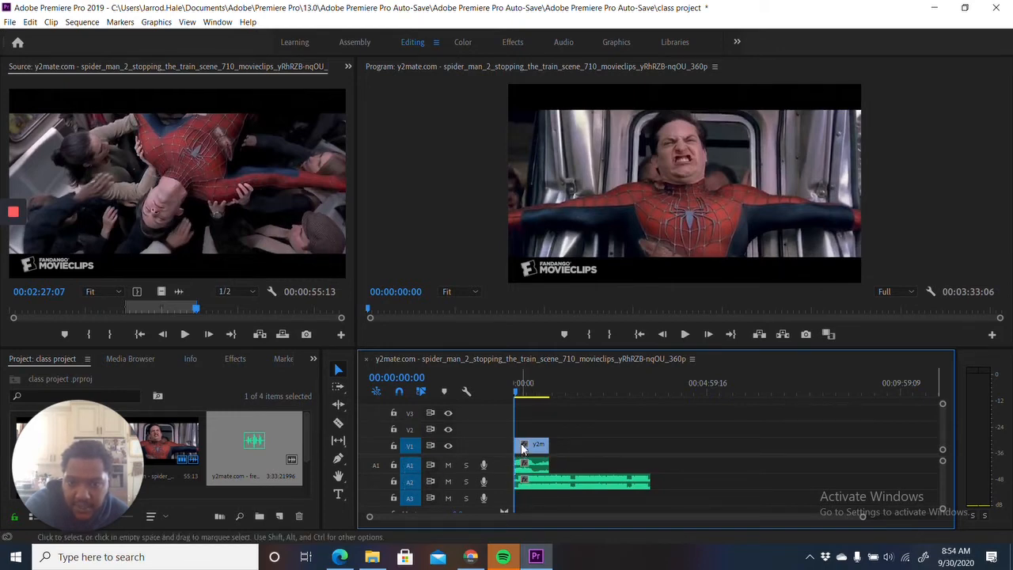
- Mute audio track A1 while previewing the sequence, and extend the end of the V1 clip to about twice its length
left_click(685, 333)
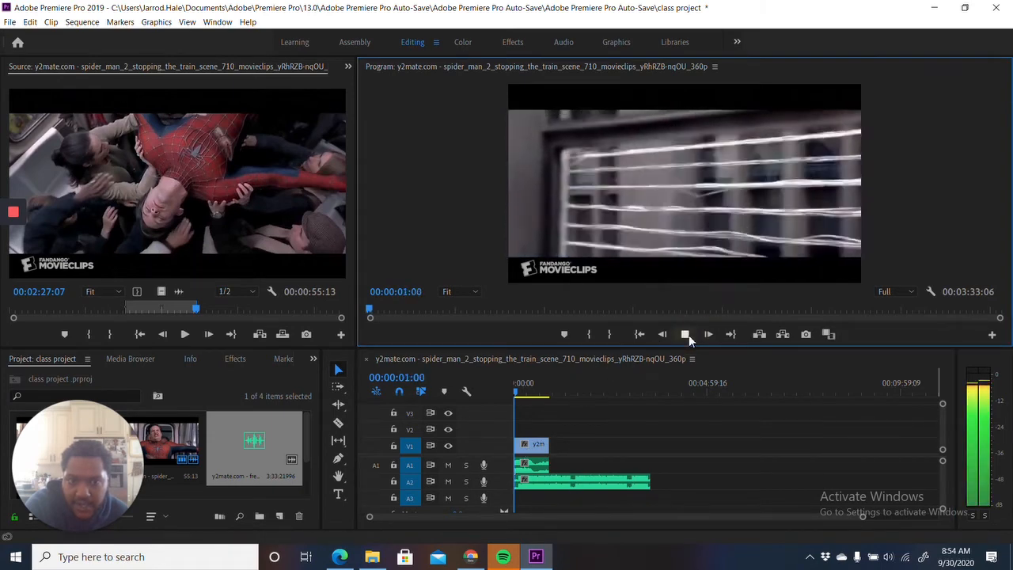
left_click(532, 473)
left_click(448, 465)
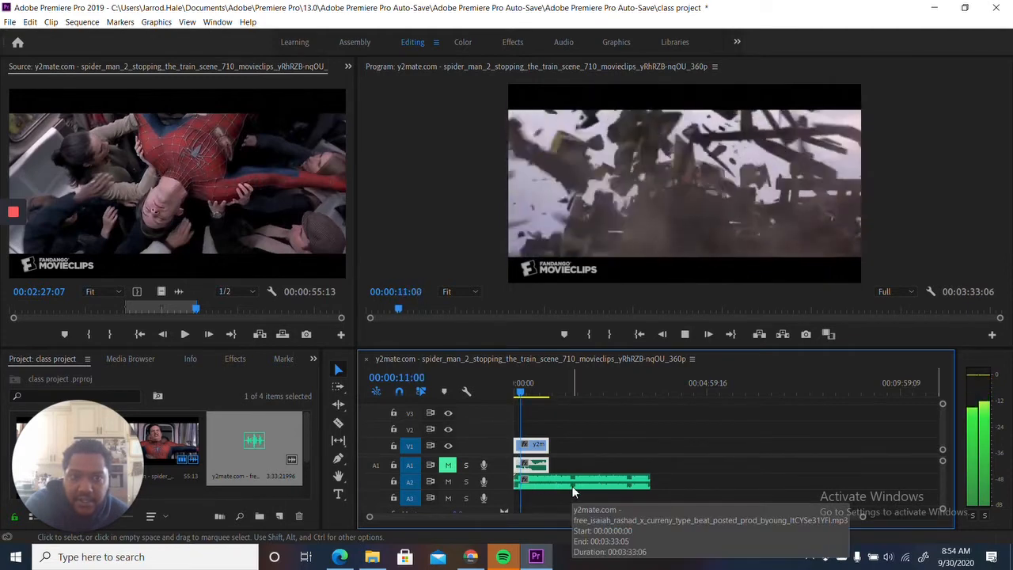
left_click(685, 334)
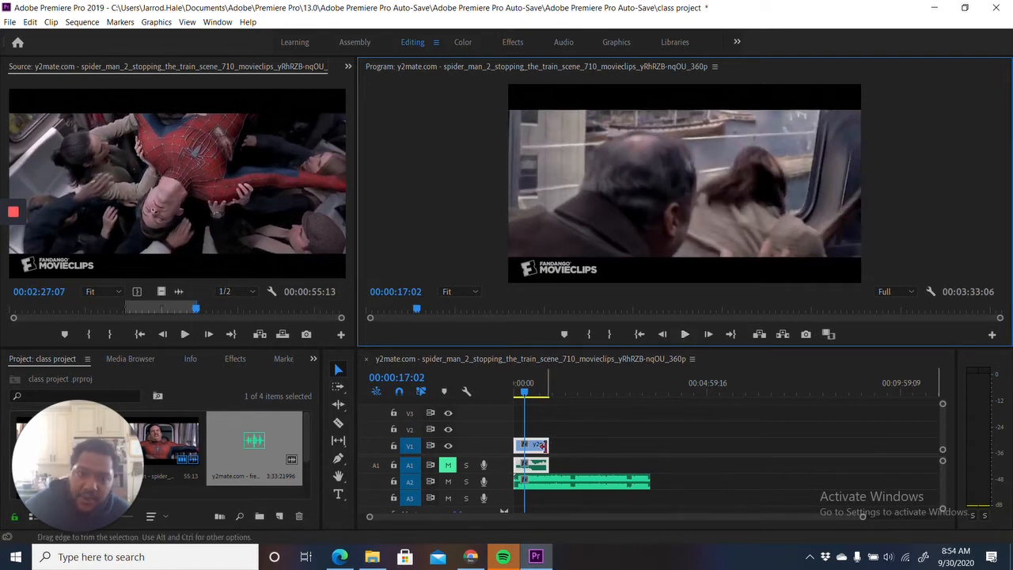
left_click_drag(547, 445, 590, 467)
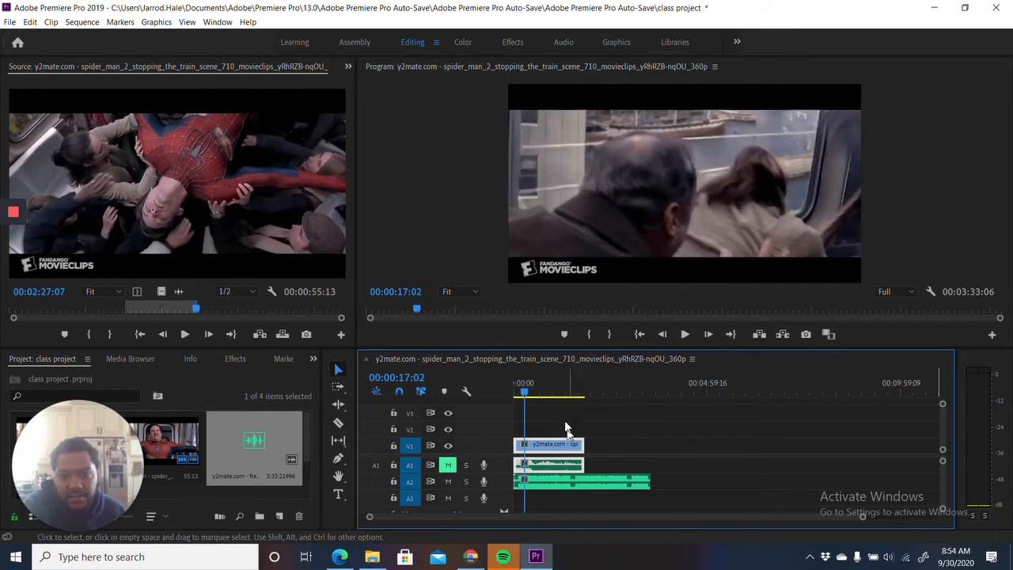
left_click(9, 22)
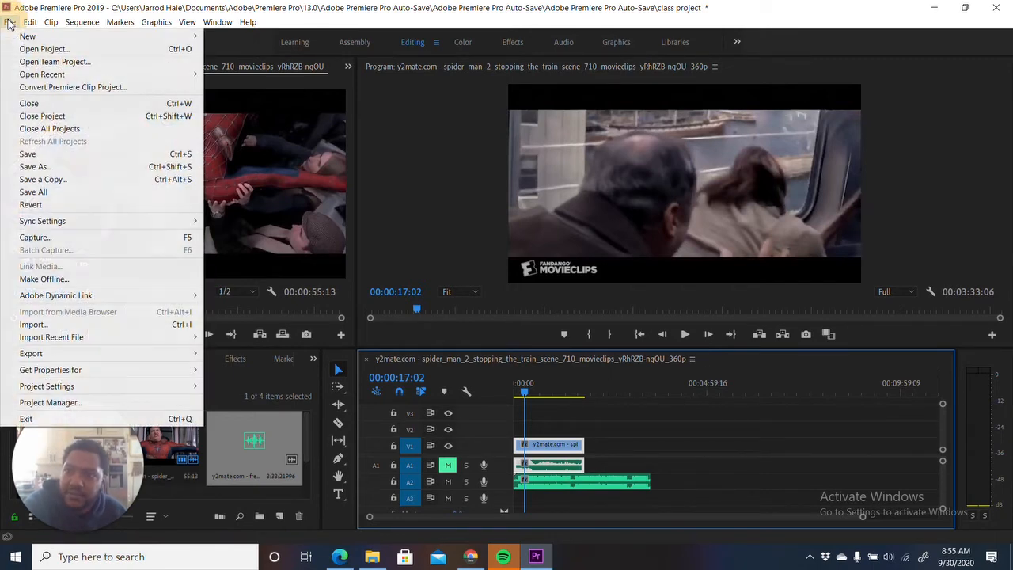
mouse_move(58, 361)
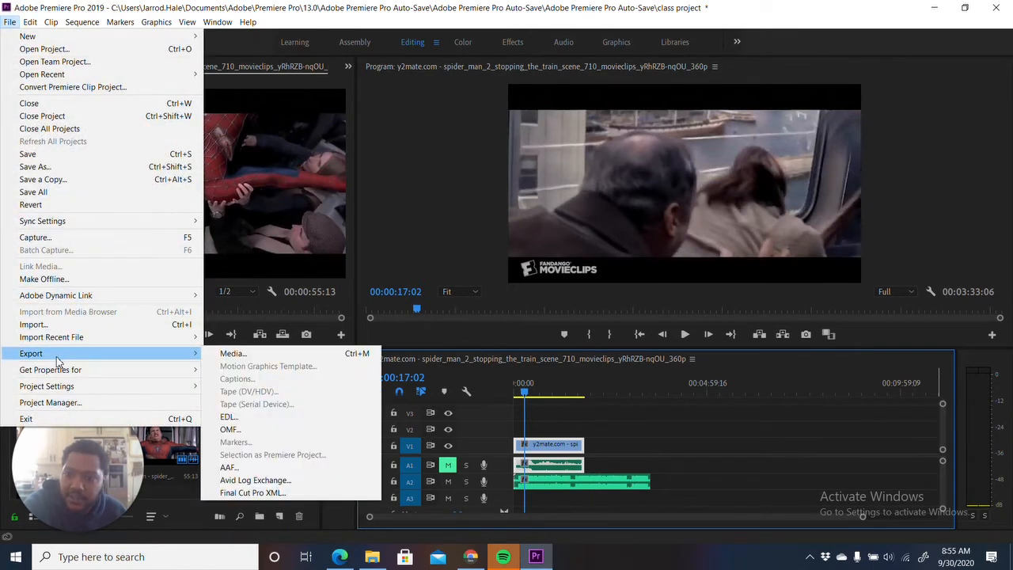
left_click(247, 354)
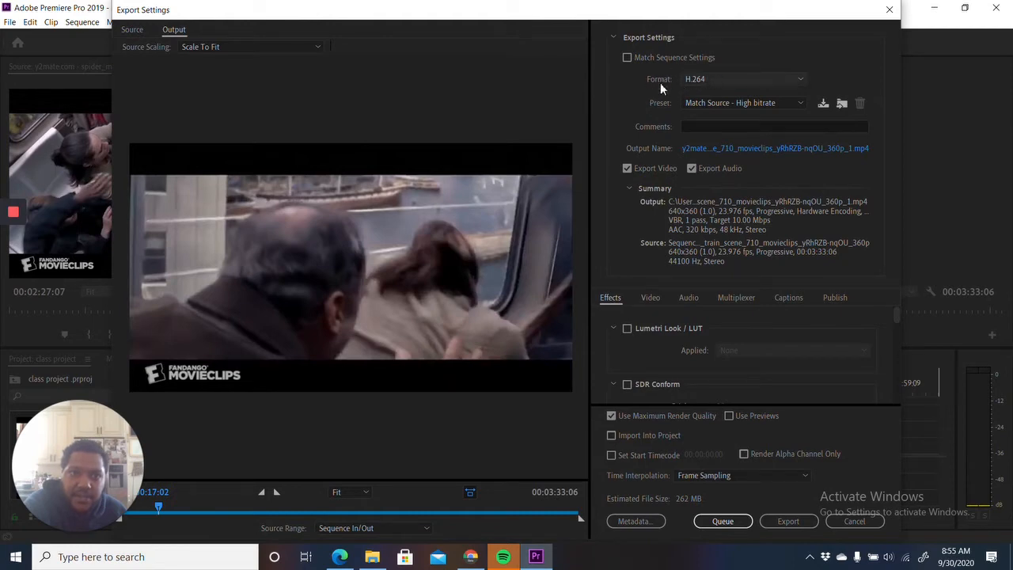
left_click(719, 148)
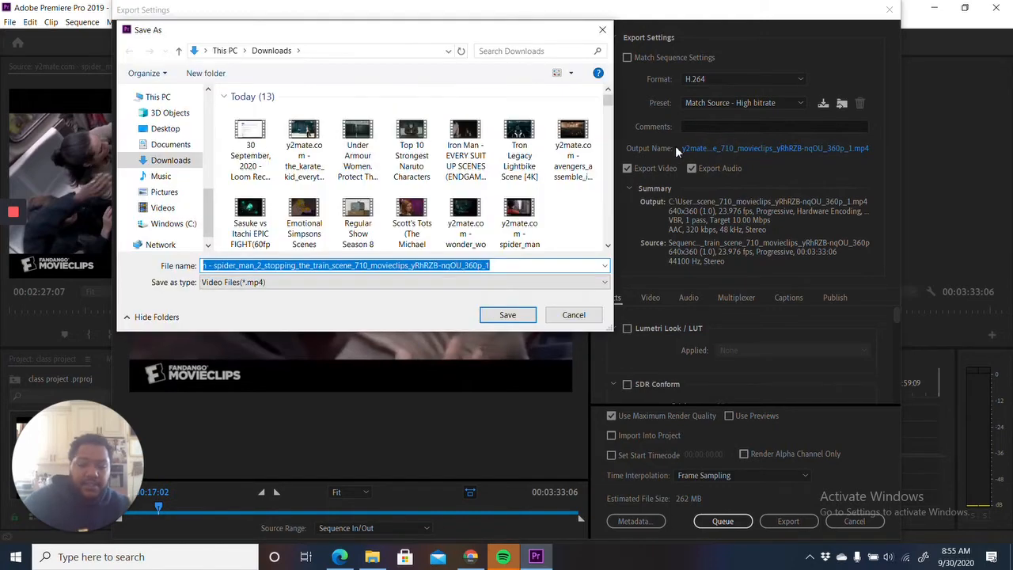
type("Class Project Jae Hale")
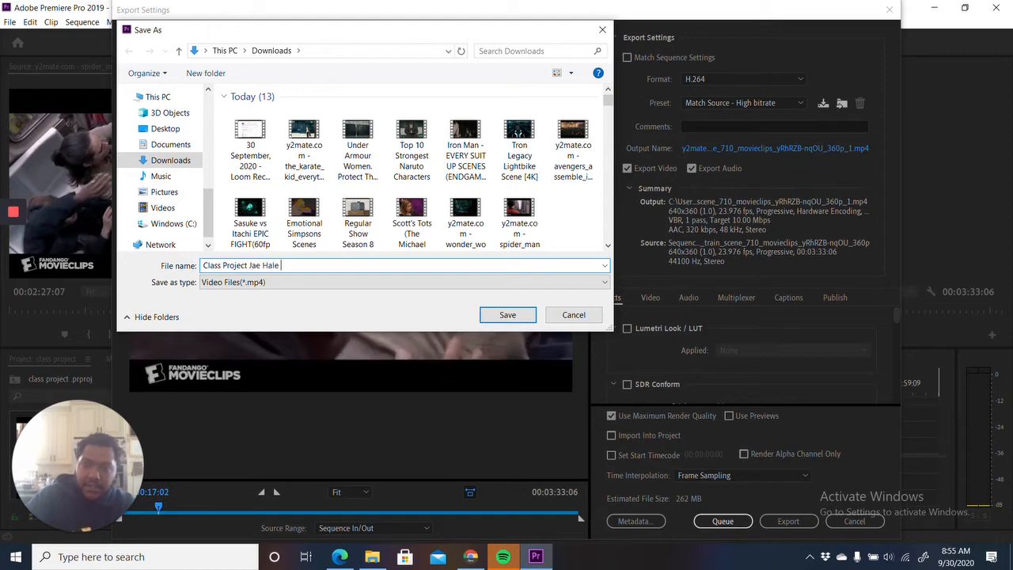
left_click(574, 316)
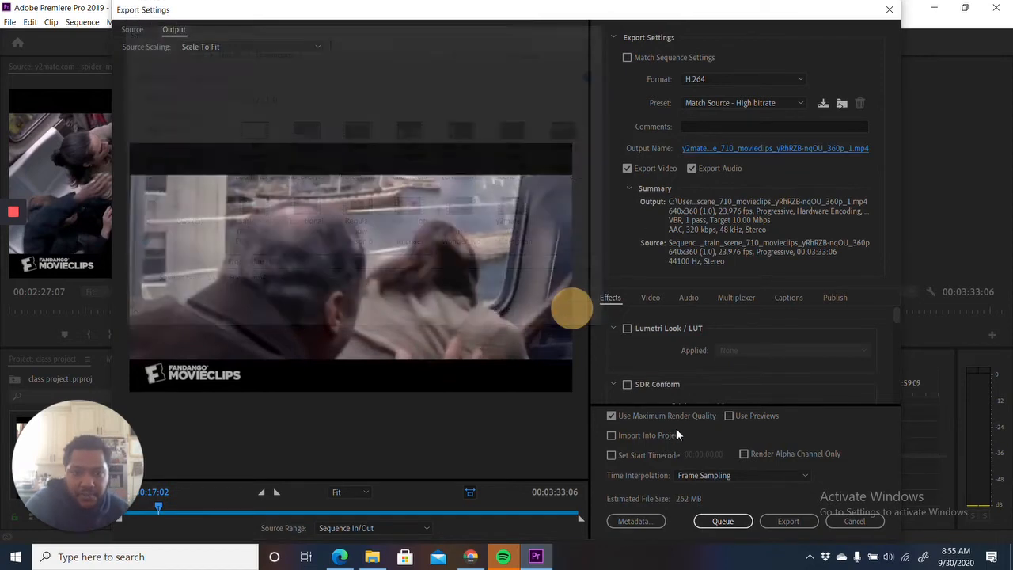
left_click(856, 519)
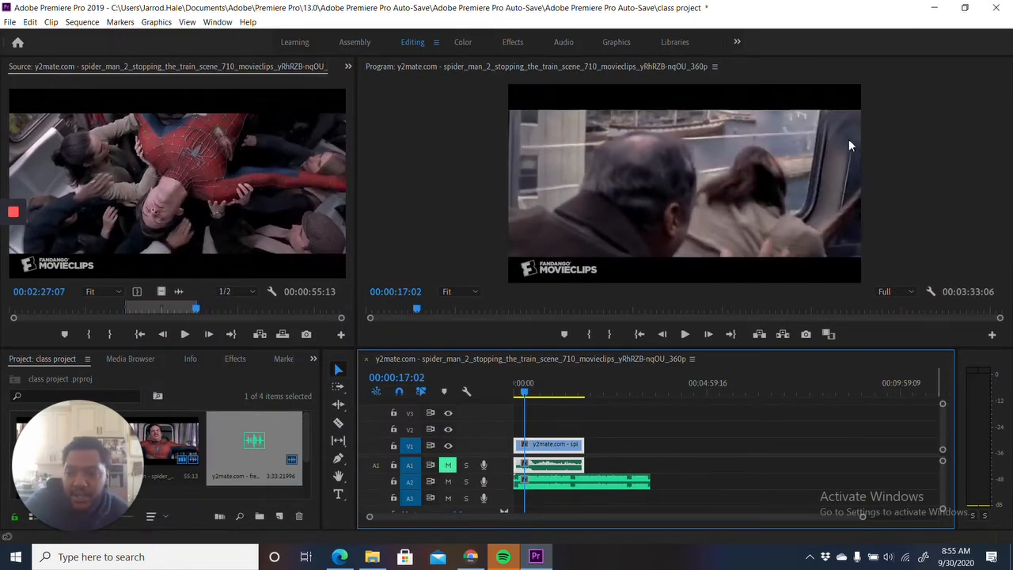
- Apply the Cross Dissolve video transition to the end of the Spider-Man clip on V1 and preview the clip's ending
left_click(508, 47)
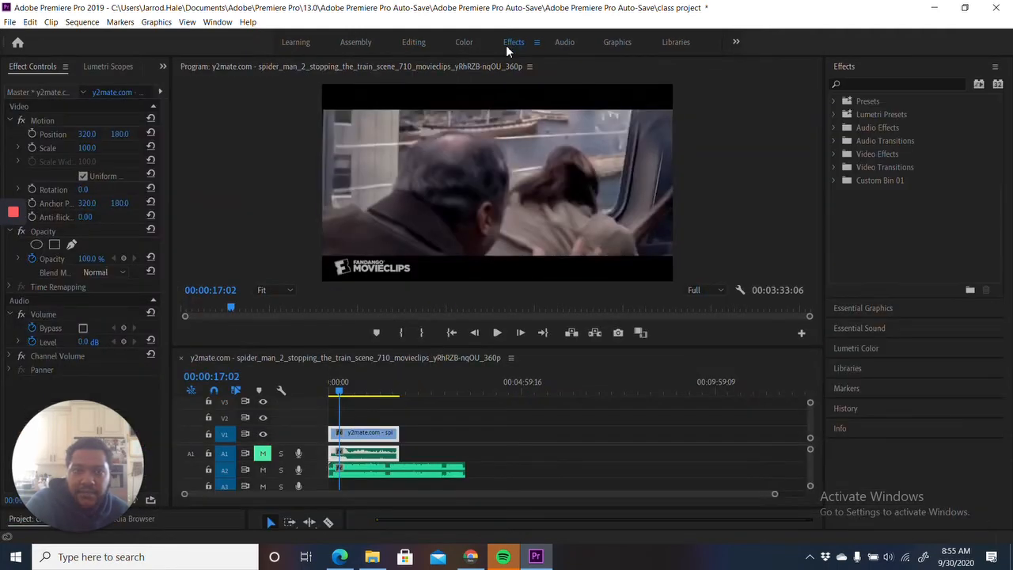
double_click(869, 169)
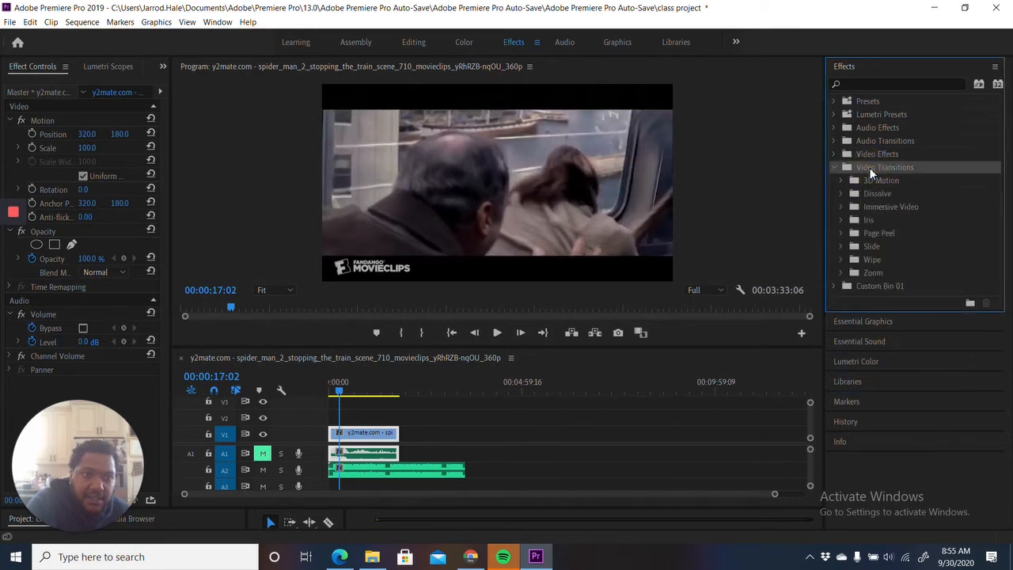
left_click(875, 194)
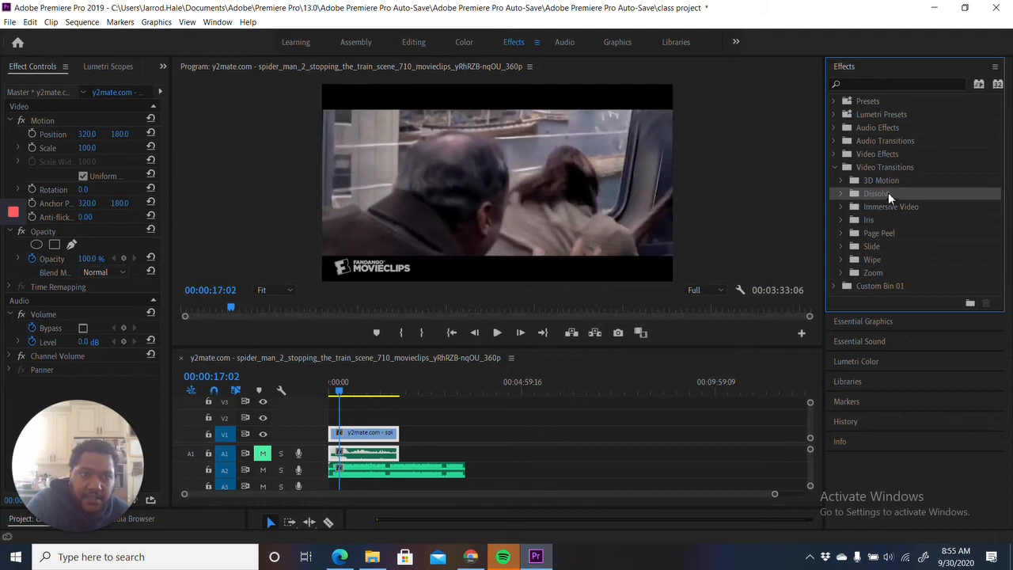
double_click(878, 196)
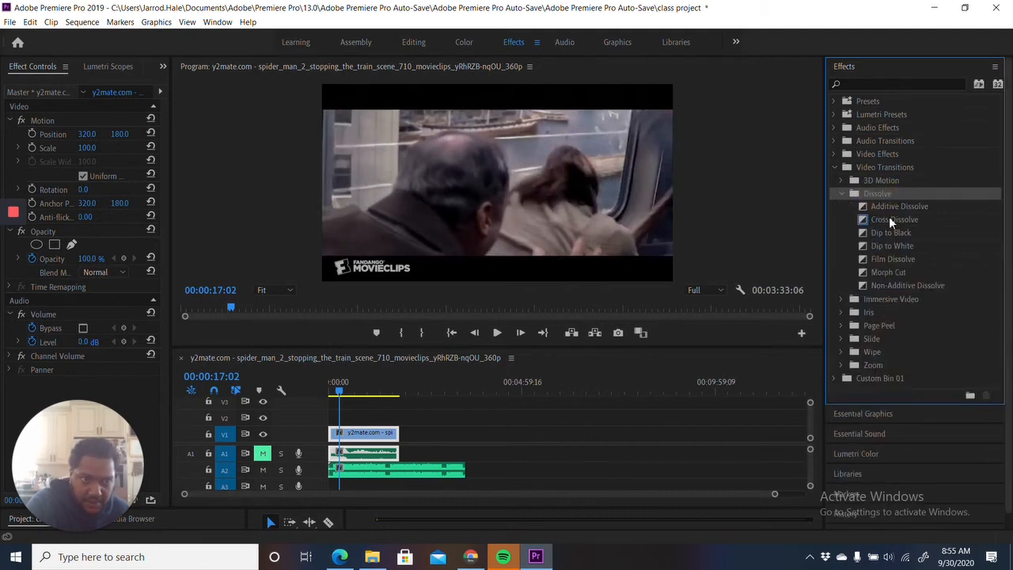
left_click_drag(890, 221, 398, 440)
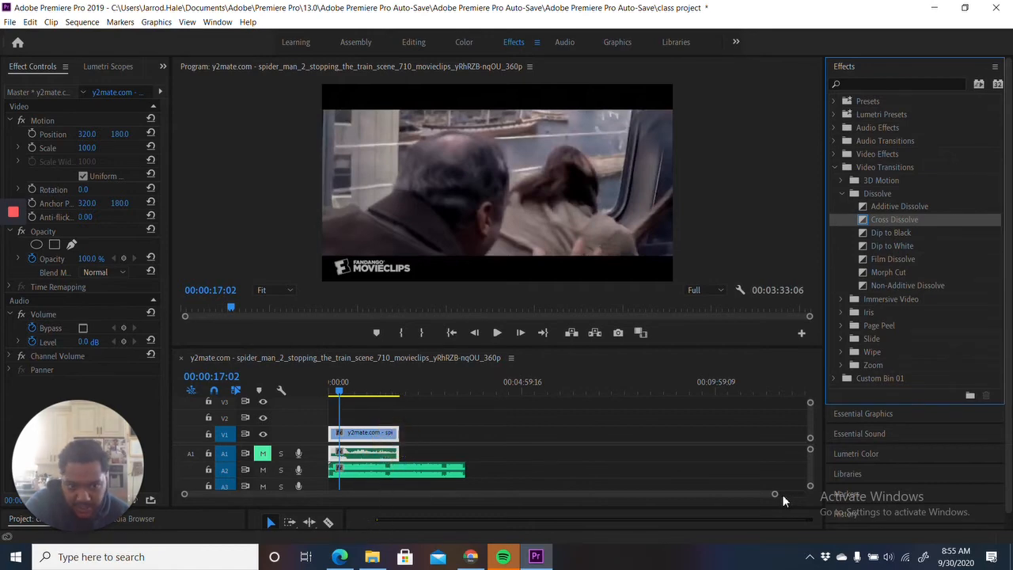
left_click_drag(781, 499, 614, 512)
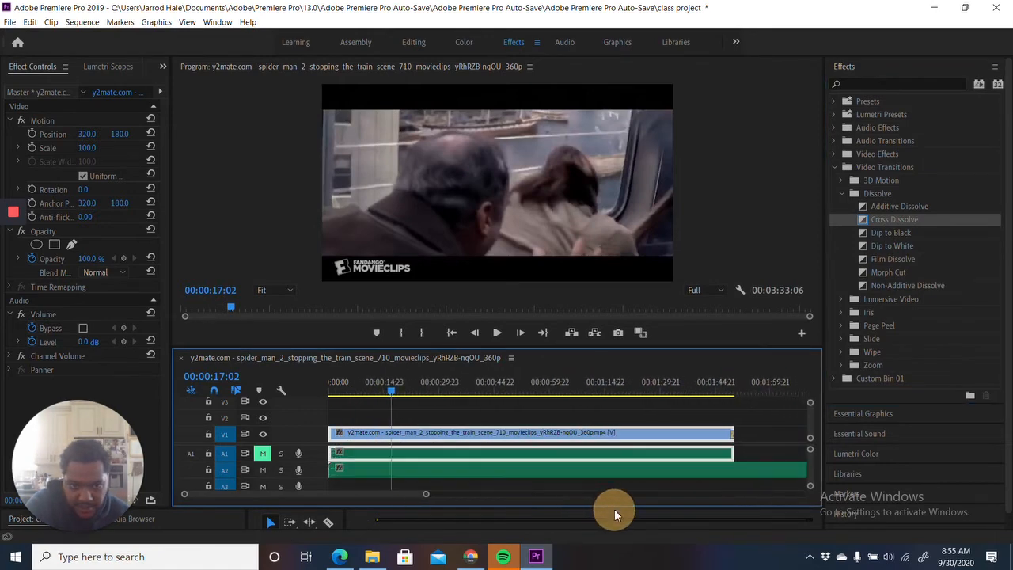
left_click(720, 395)
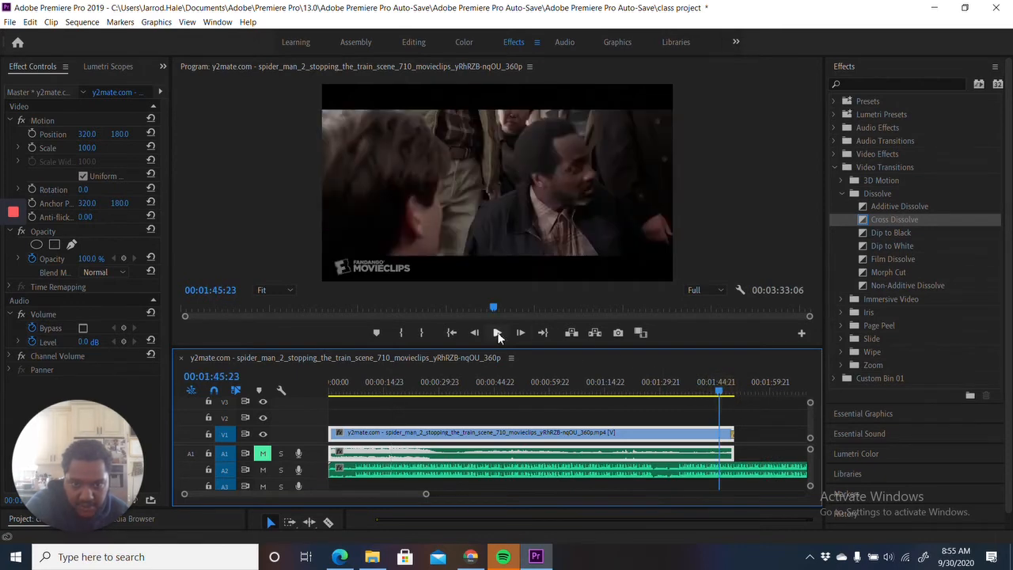
left_click(499, 333)
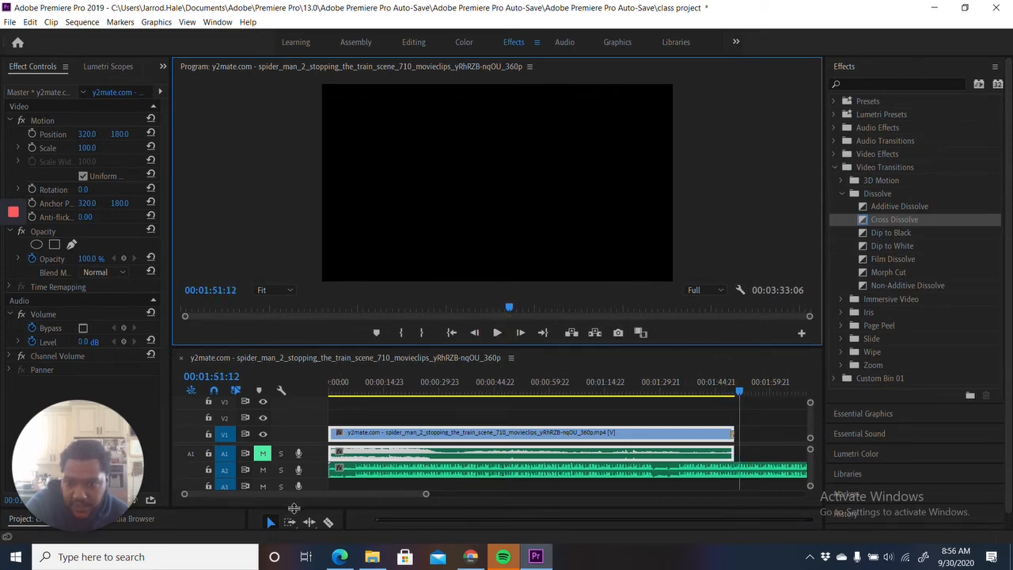
left_click_drag(293, 507, 334, 403)
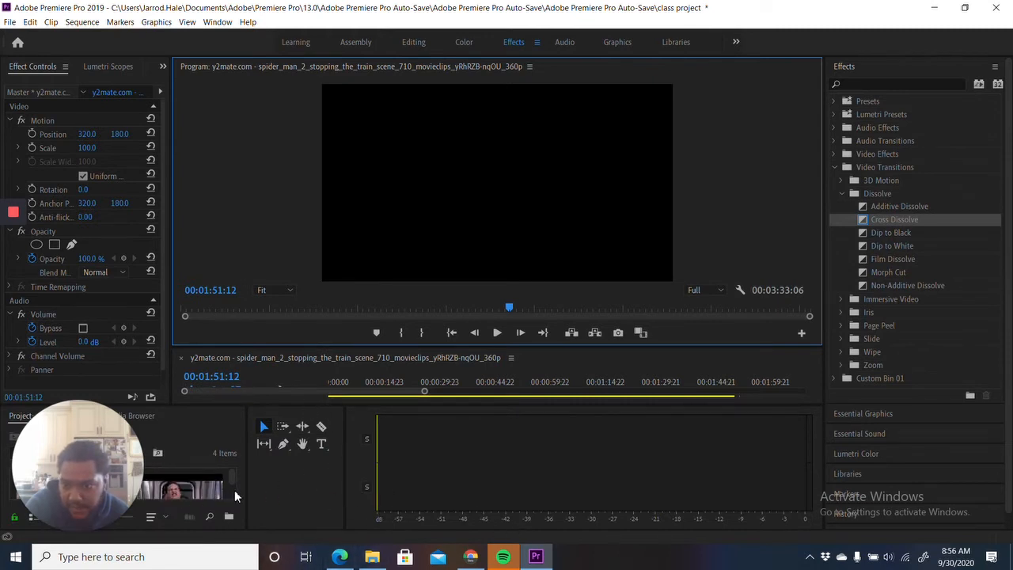
left_click_drag(102, 458, 984, 504)
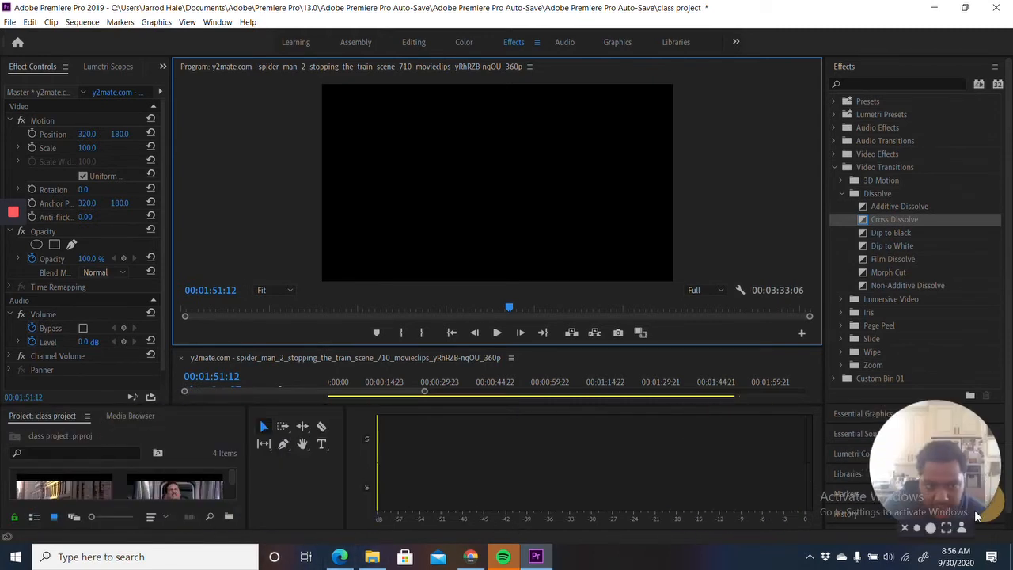
mouse_move(231, 480)
left_mouse_down()
mouse_move(229, 499)
mouse_move(233, 480)
left_mouse_up()
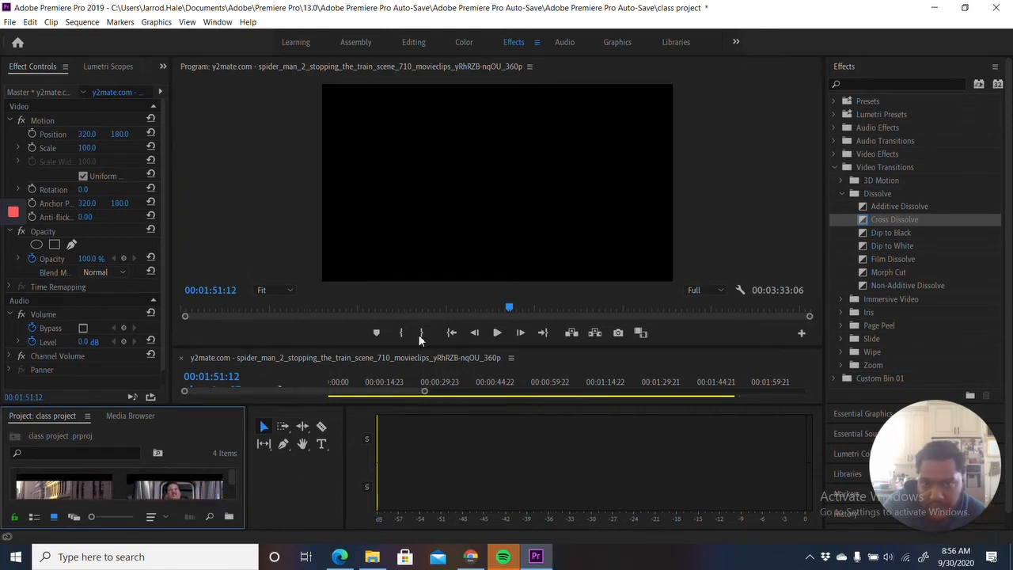
- Import the Scott's Tots video from Downloads and place it directly after the Spider-Man clip on V1 and A1
left_click(414, 43)
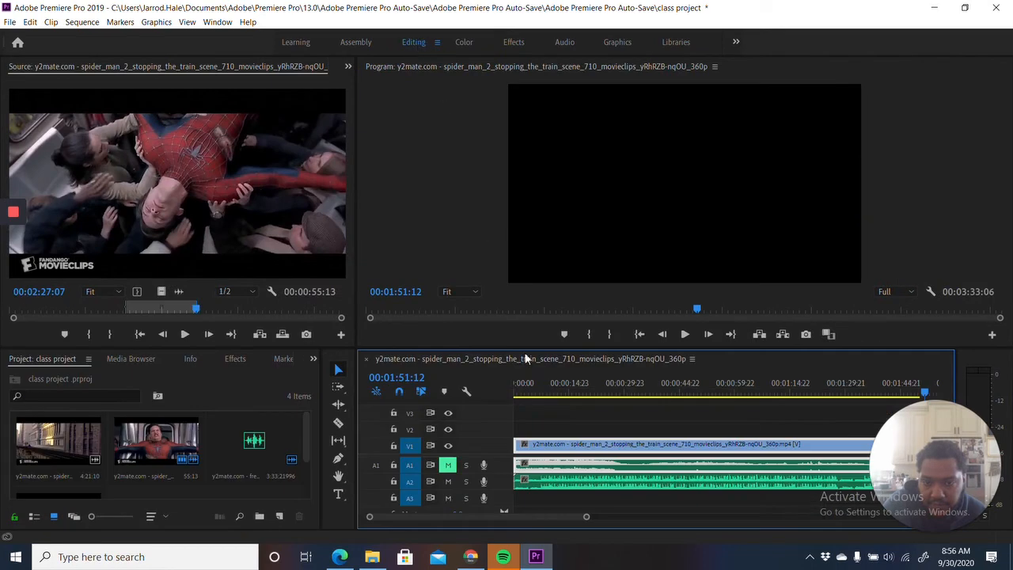
left_click_drag(587, 520, 714, 523)
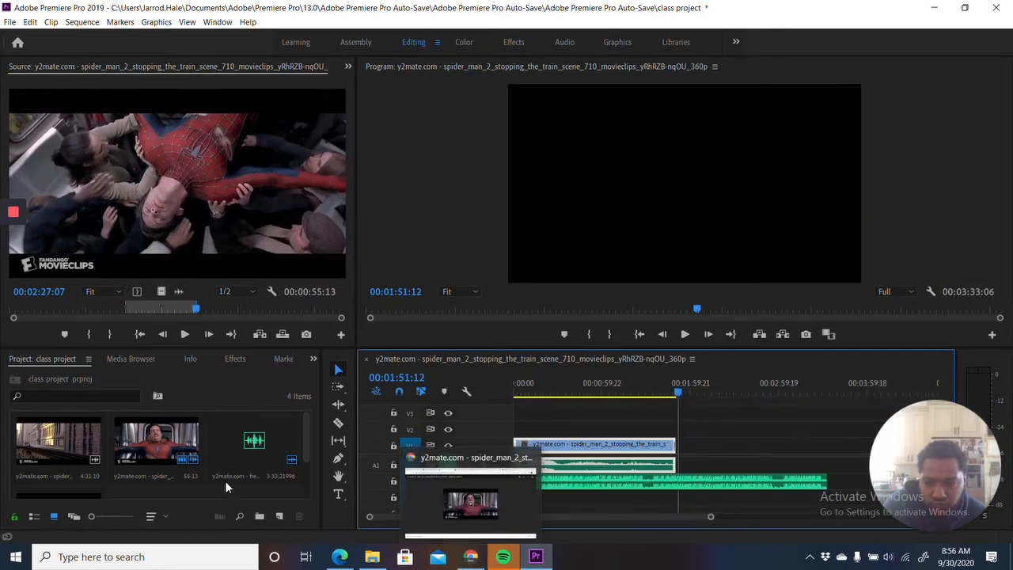
left_click(372, 557)
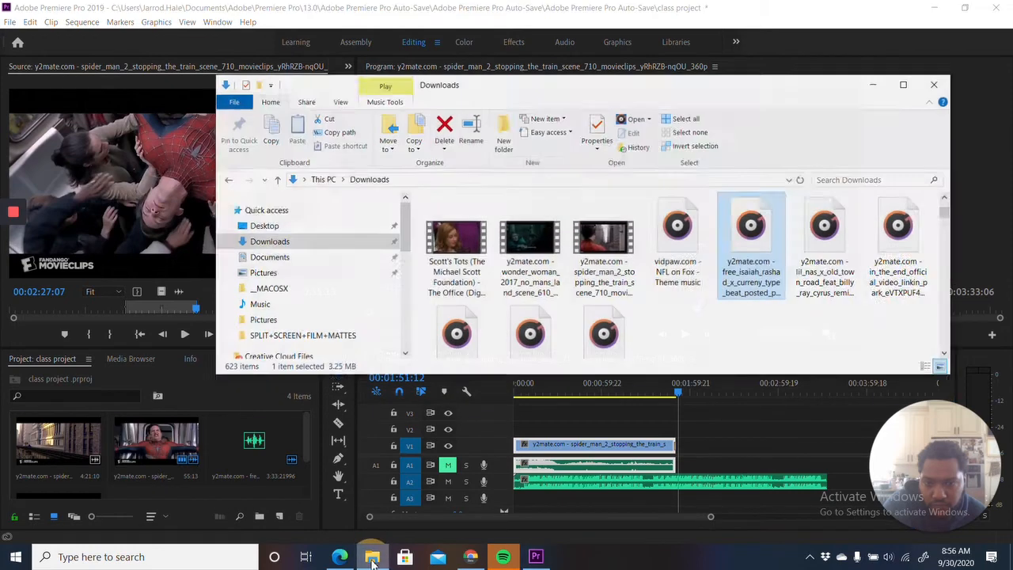
left_click(458, 240)
left_click_drag(457, 240, 180, 453)
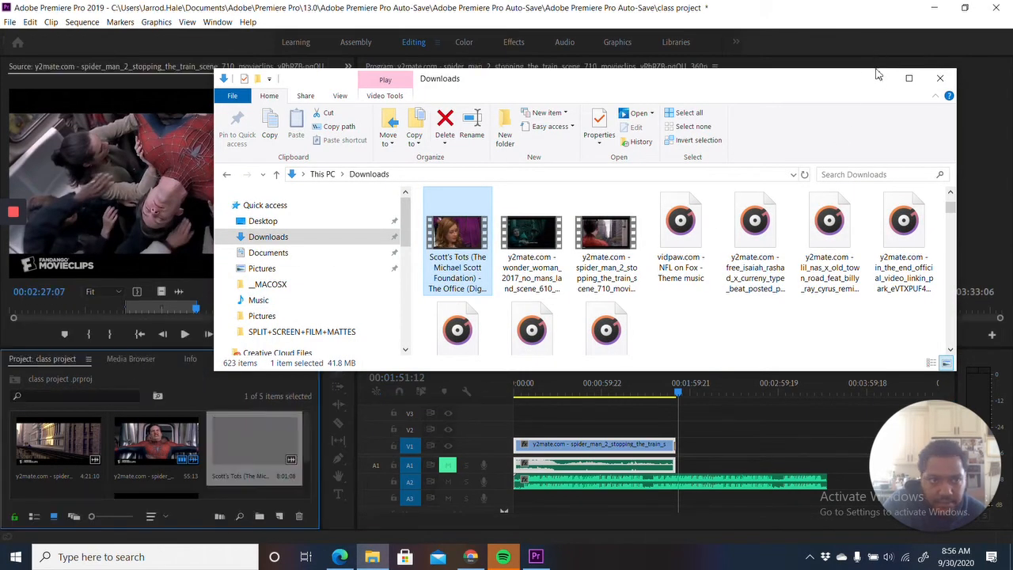
left_click(877, 78)
left_click_drag(265, 453, 674, 444)
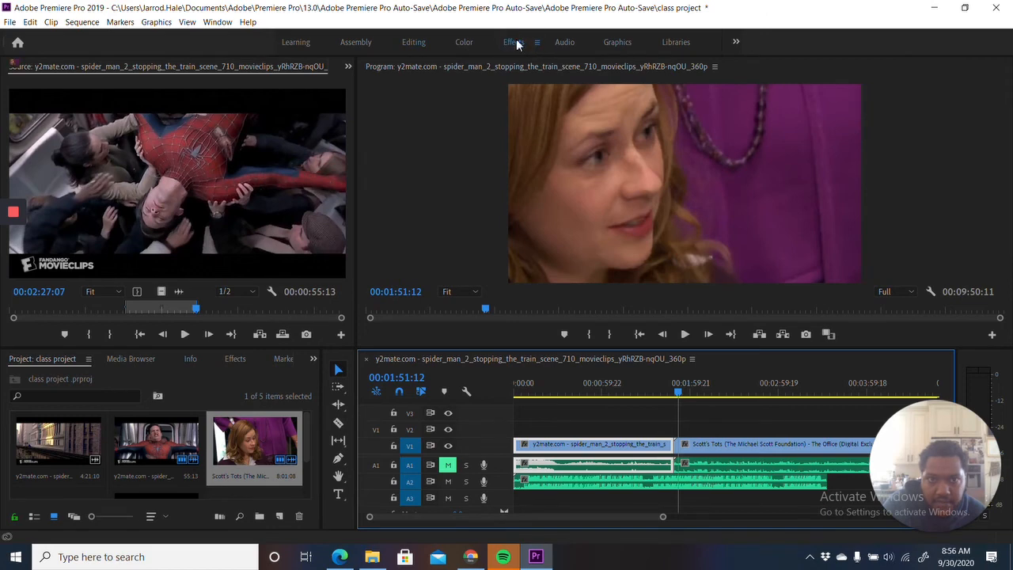
- Switch to the Effects workspace and enlarge the timeline area so its video and audio tracks are fully shown
left_click(514, 43)
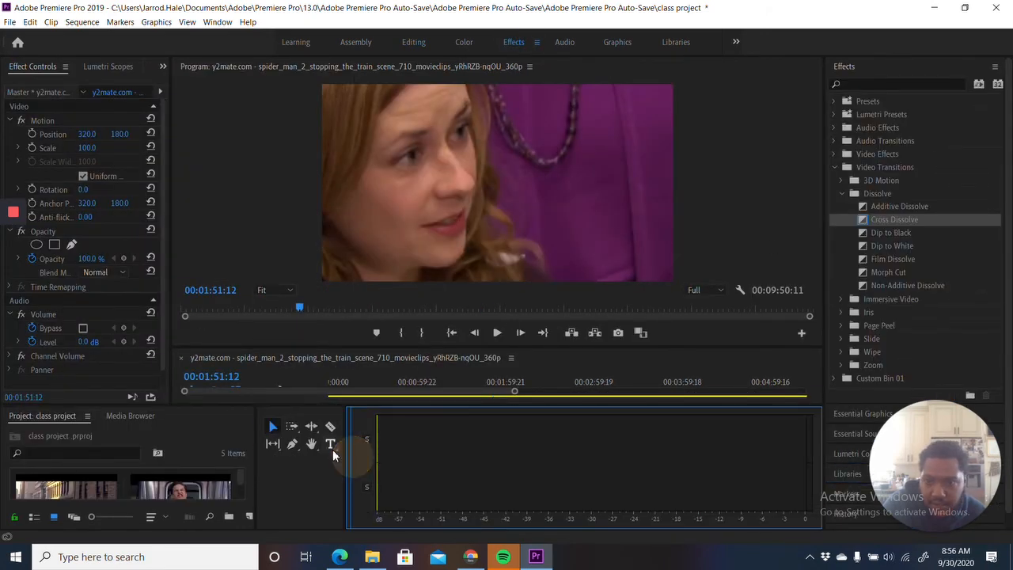
left_click_drag(226, 394, 332, 546)
left_click_drag(390, 492, 267, 488)
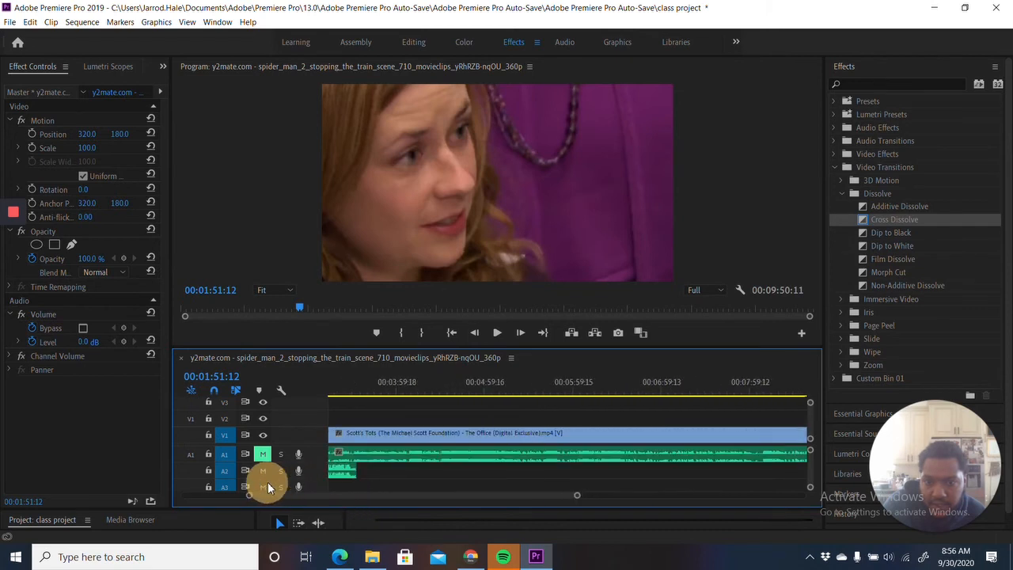
left_click_drag(576, 499, 686, 509)
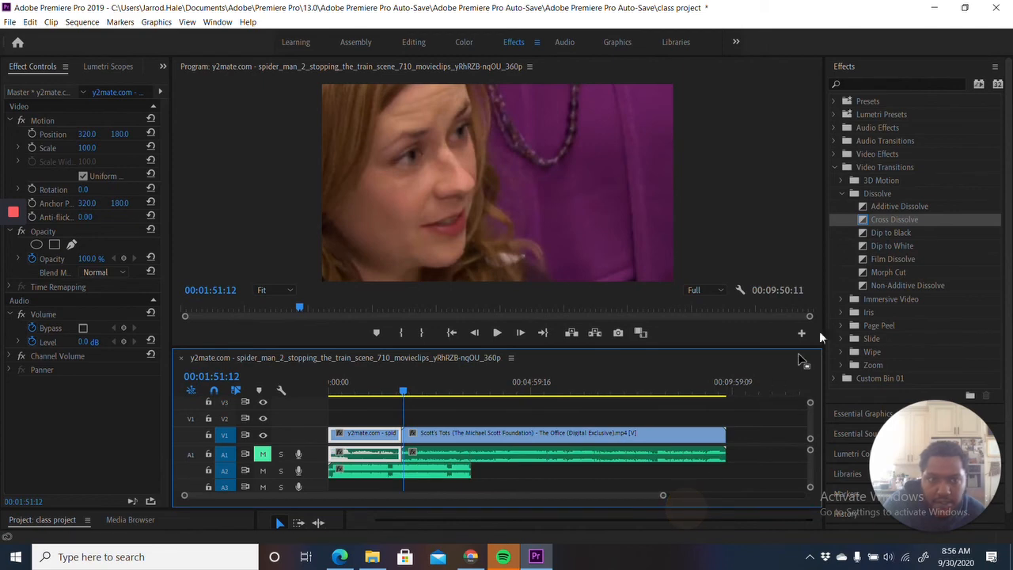
- Apply the Additive Dissolve video transition at the cut between the Spider-Man and Scott's Tots clips on V1, and select it
left_click_drag(888, 218, 403, 436)
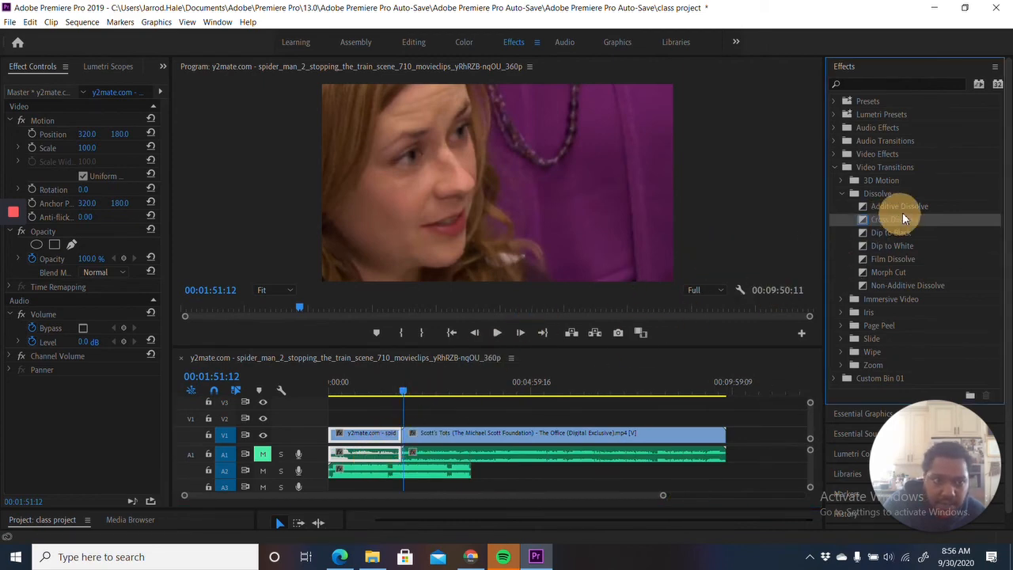
left_click(892, 207)
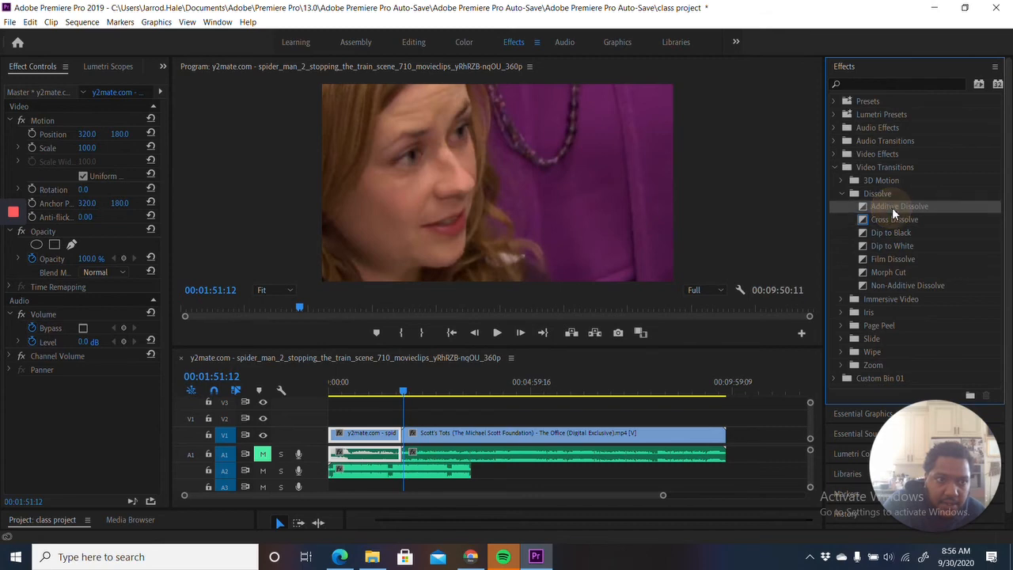
left_click_drag(897, 208, 406, 448)
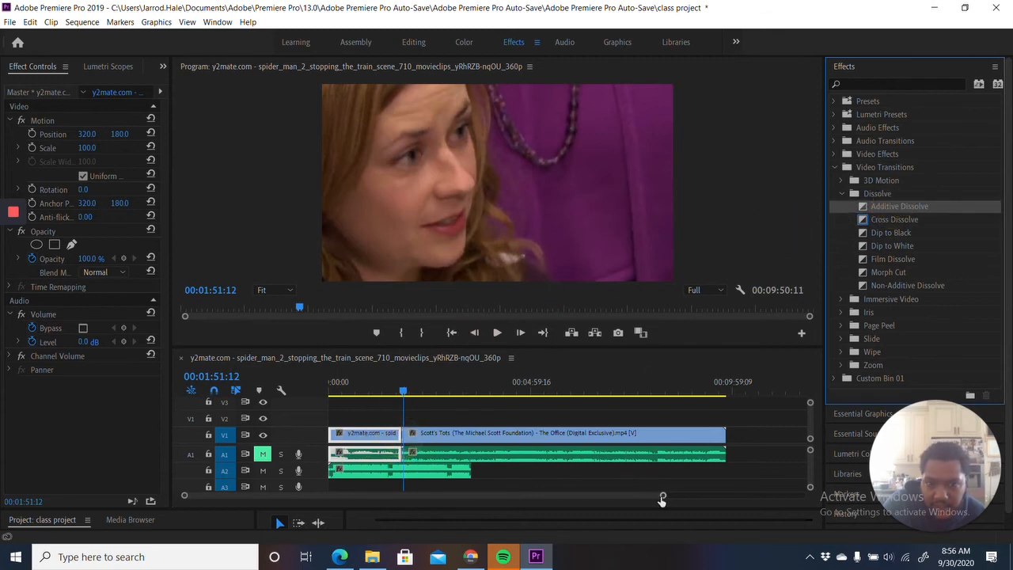
left_click_drag(663, 496, 447, 489)
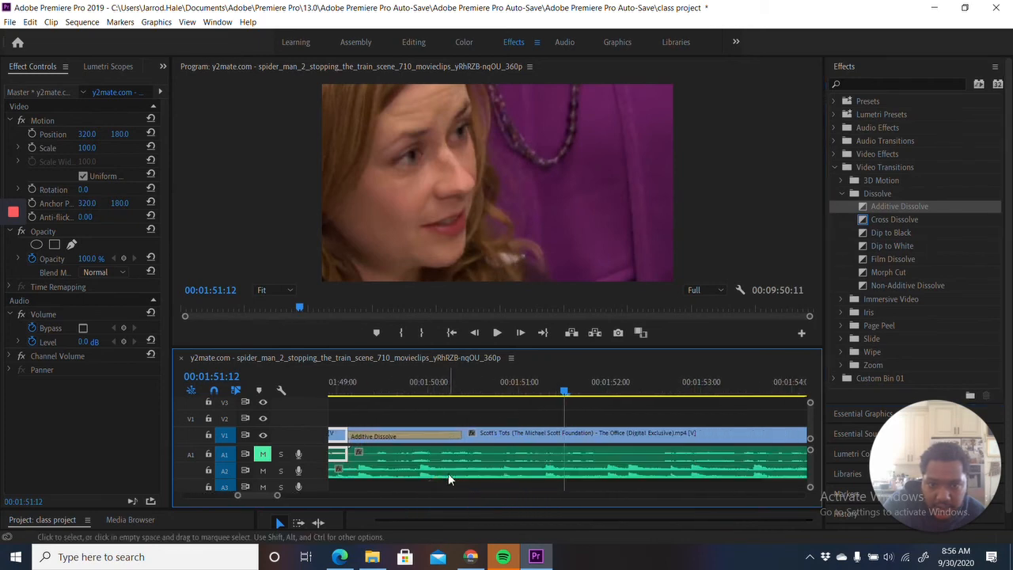
left_click_drag(402, 436, 348, 439)
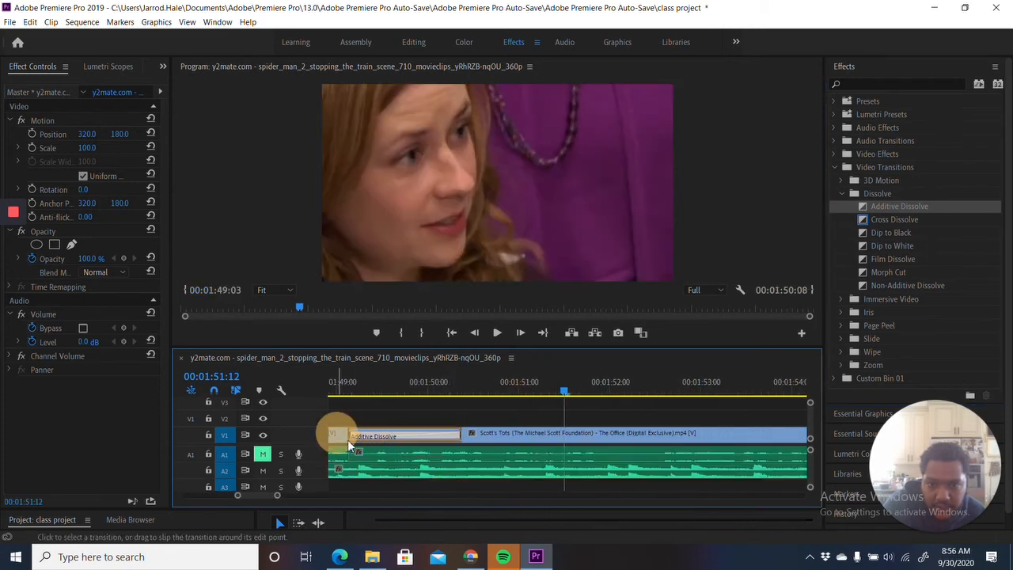
- Play the sequence across the cut between the Spider-Man and Scott's Tots clips to check the transition
left_click(337, 393)
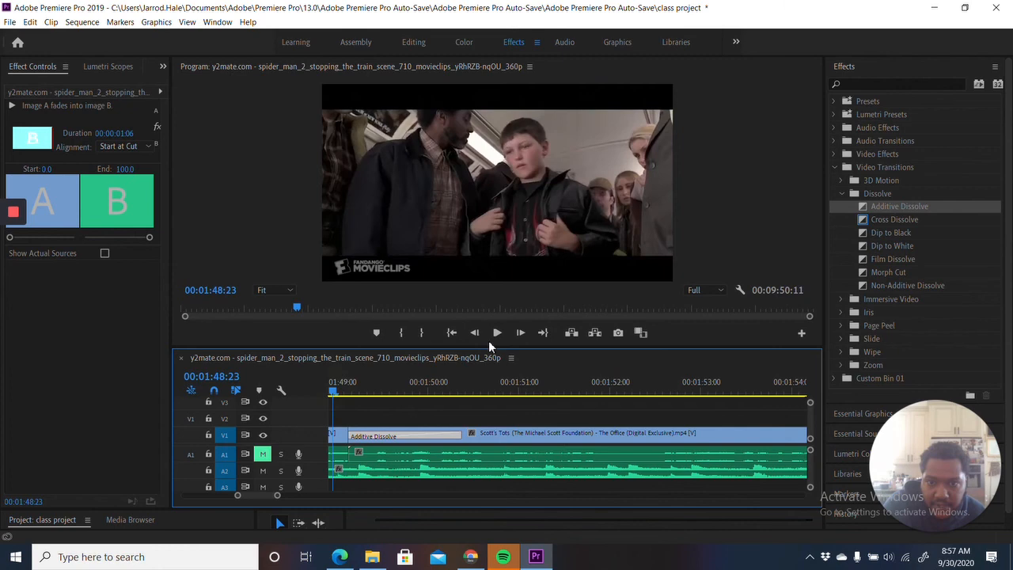
left_click(491, 332)
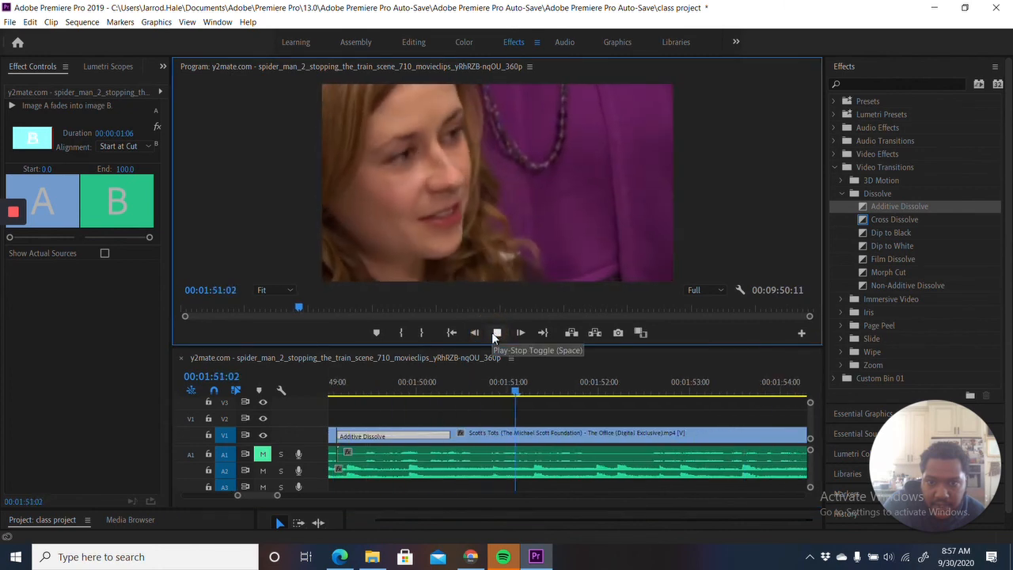
left_click(491, 333)
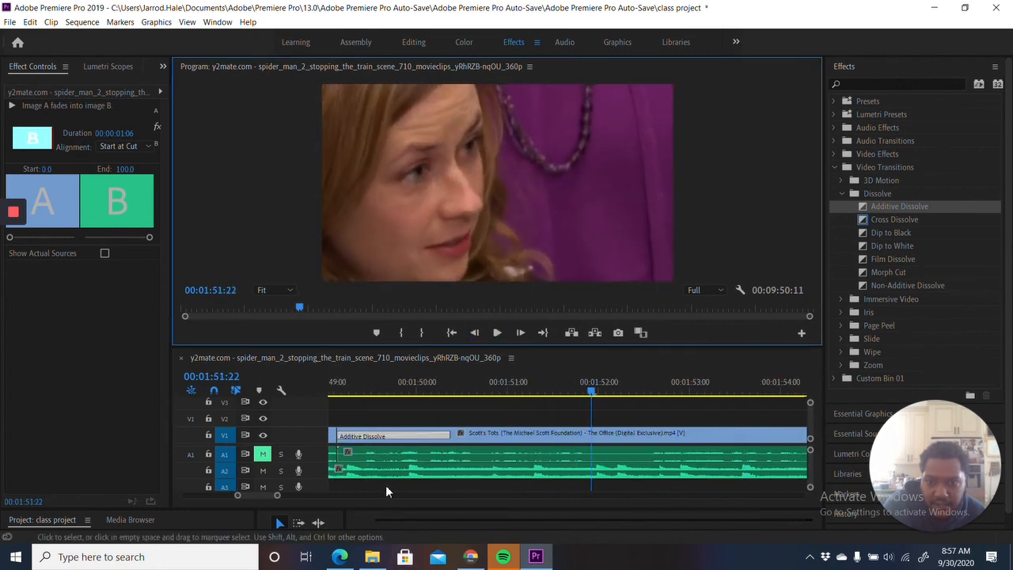
left_click_drag(260, 495, 441, 495)
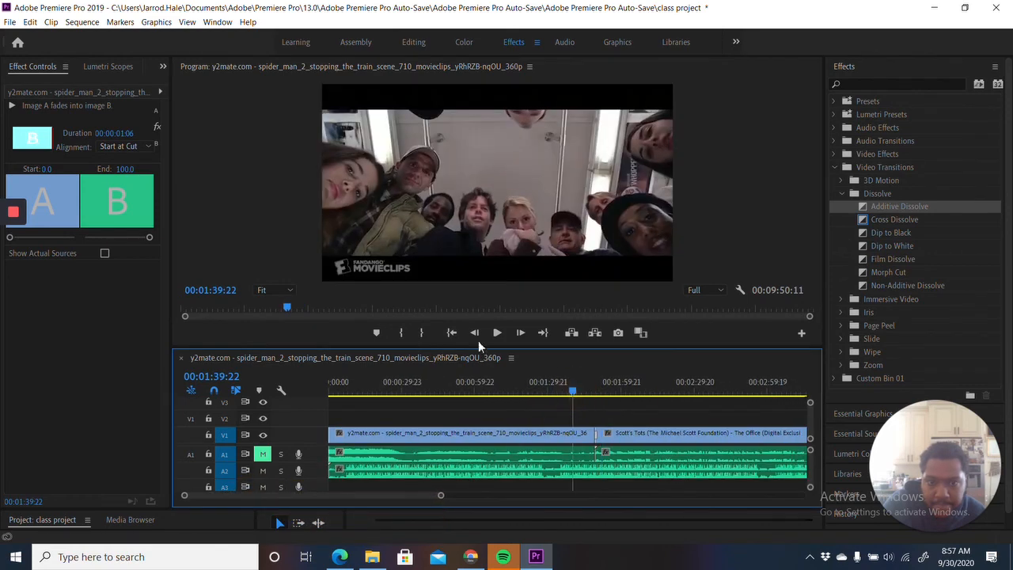
left_click(497, 332)
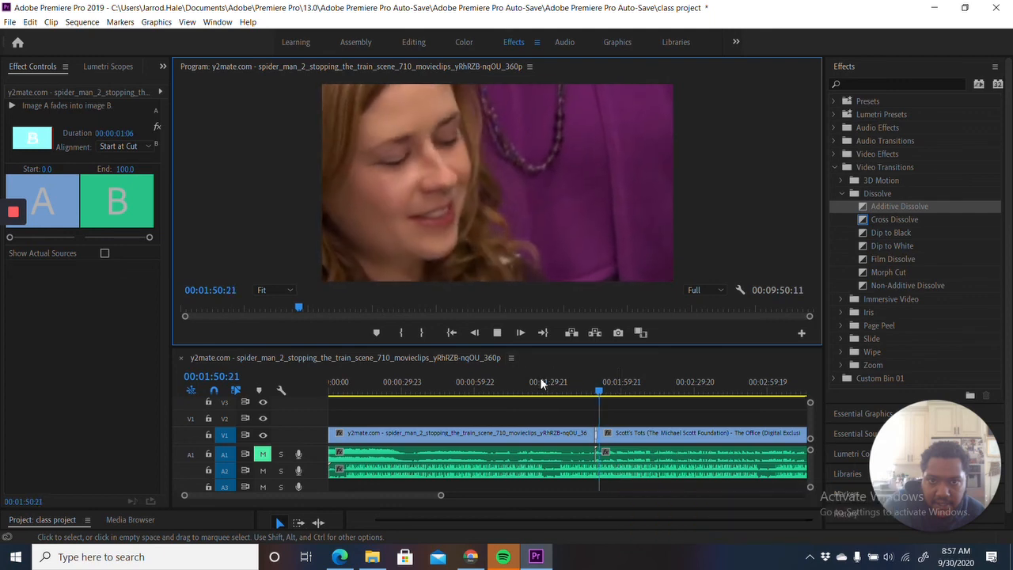
left_click(495, 332)
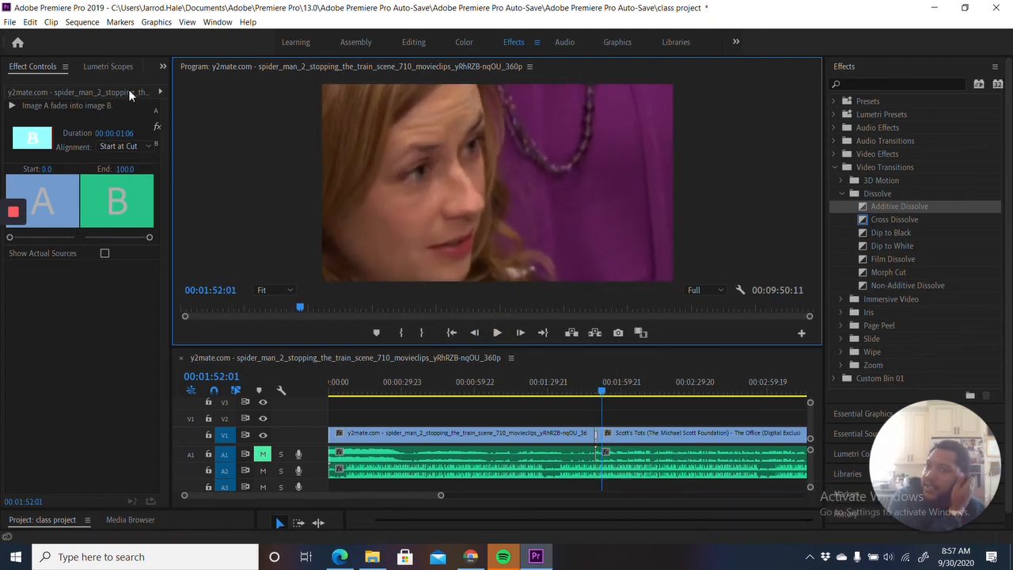
mouse_move(8, 227)
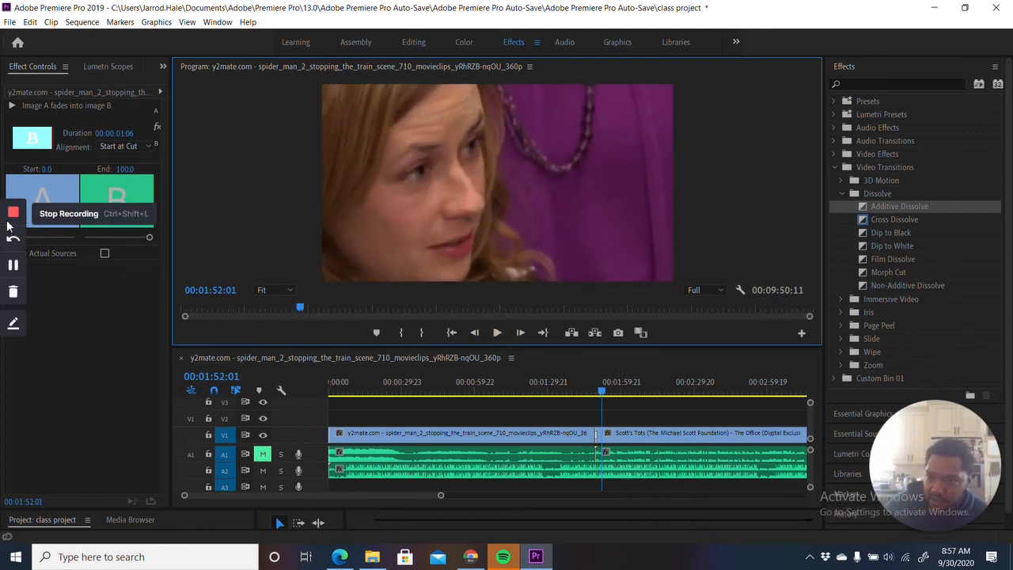